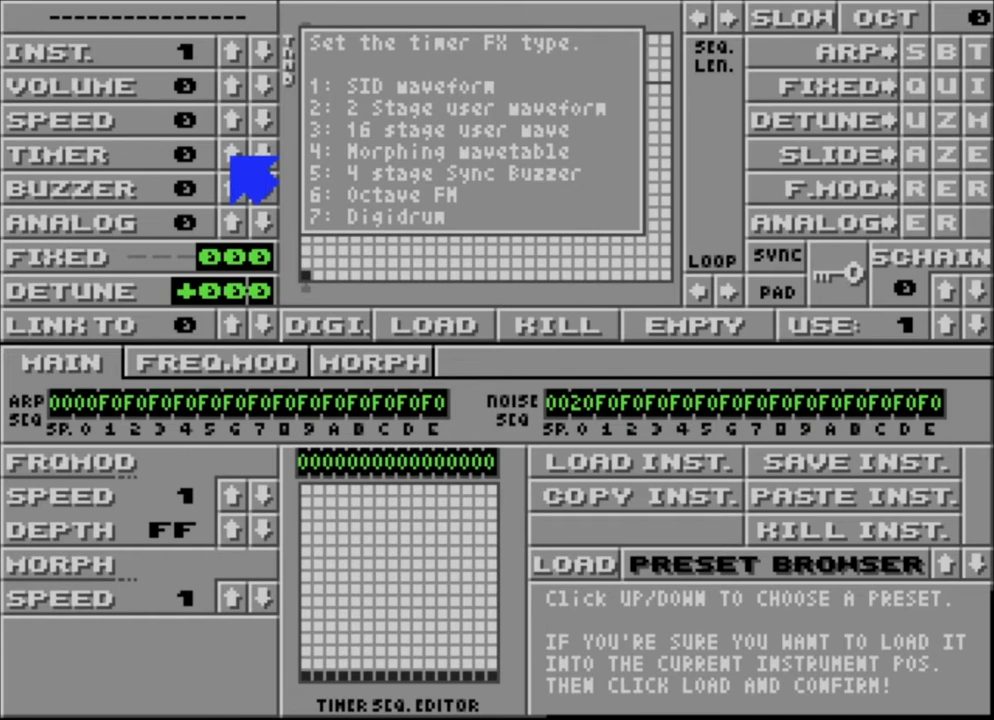
Step: Set instrument 1's timer effect to 1 (SID waveform) and the octave to 1, and briefly view the pattern screen
left_click(233, 157)
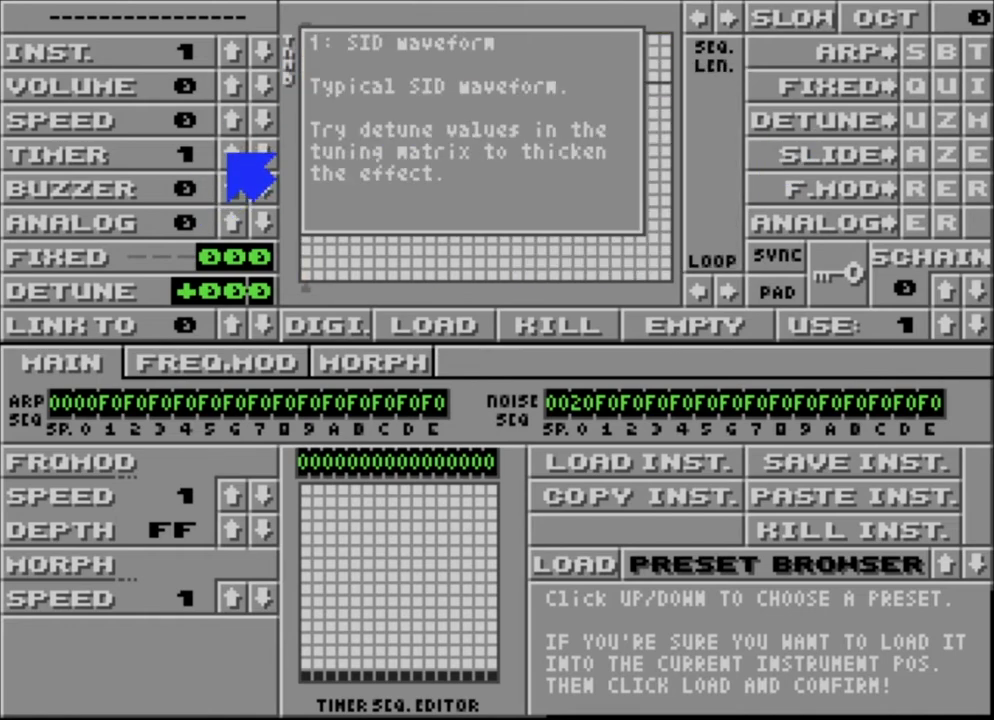
left_click(866, 14)
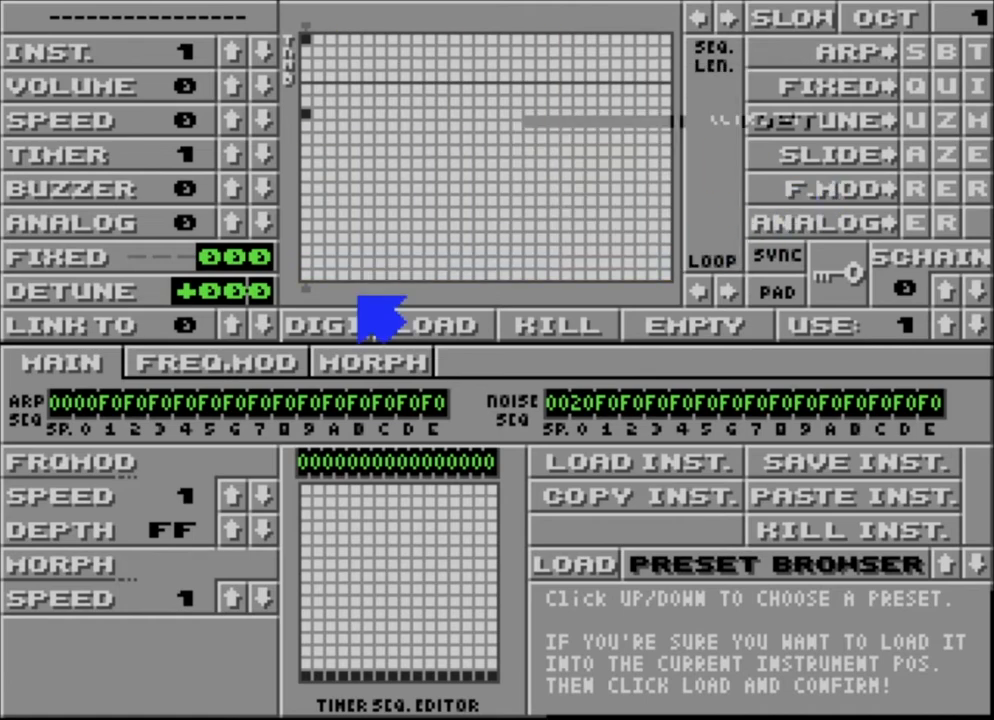
key("Escape")
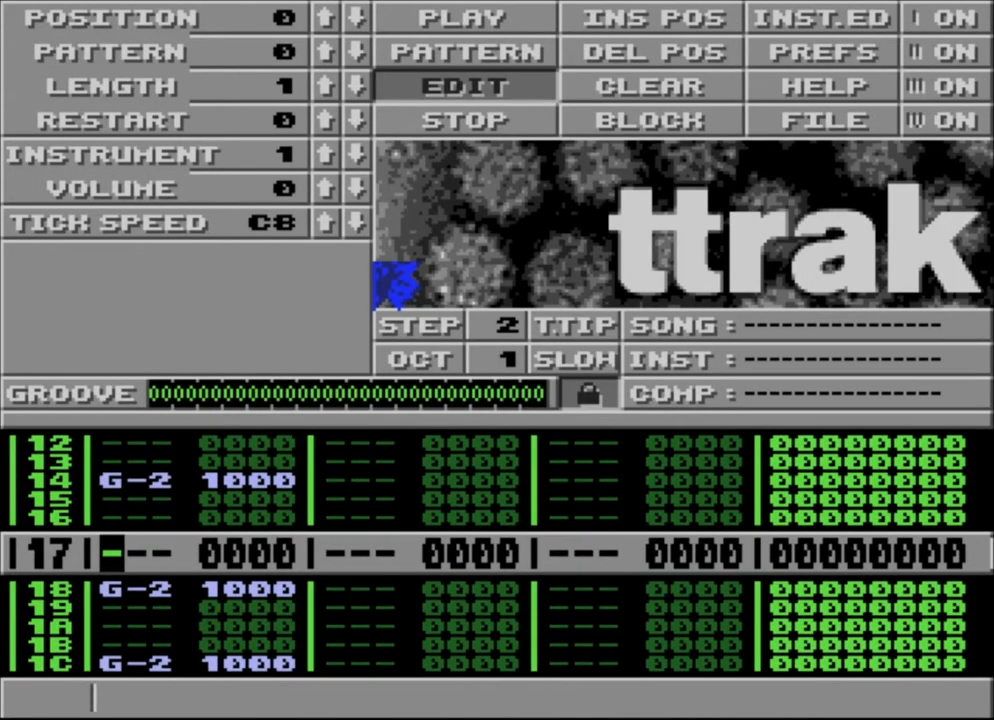
key("Escape")
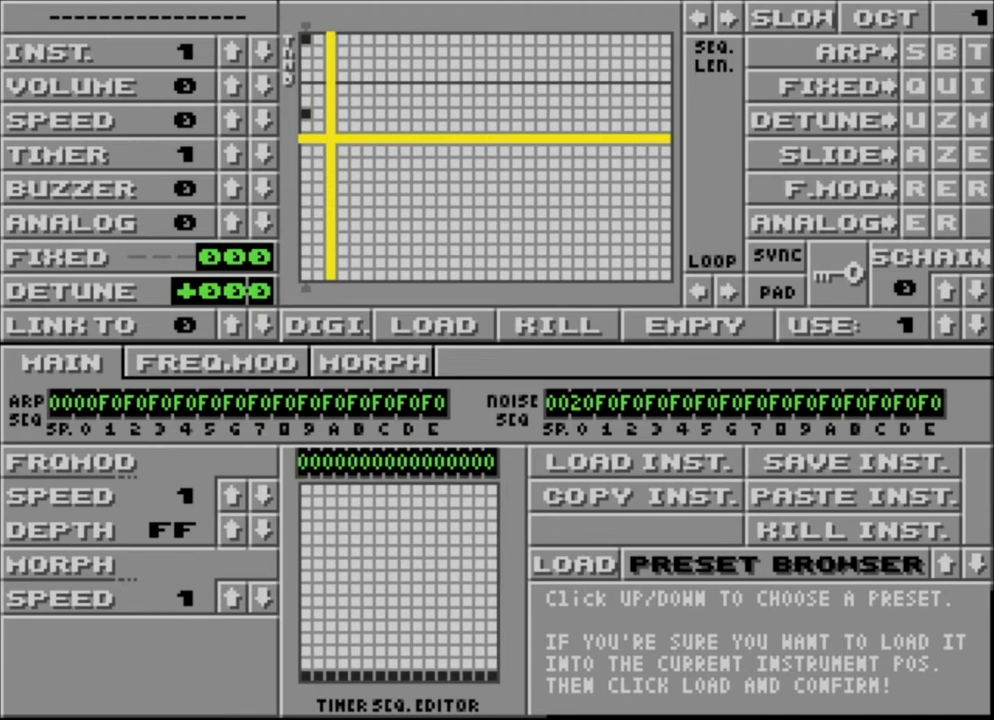
Step: Switch the timer effect to 2, the 2 stage user waveform, and set its opening values to F, E, C
left_click(233, 155)
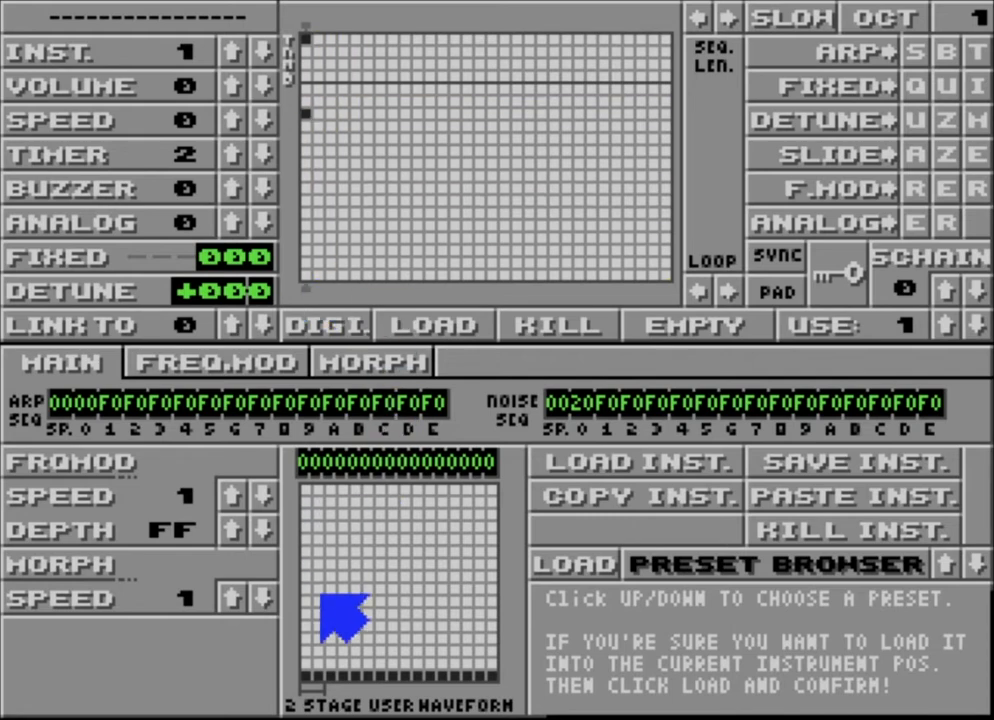
left_click(305, 490)
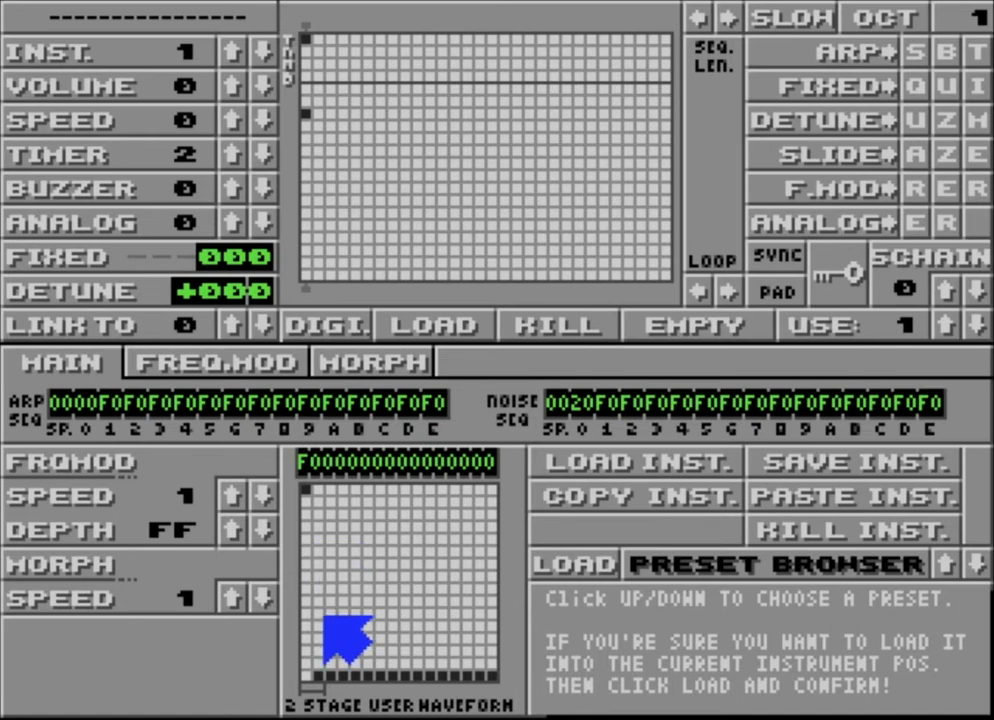
left_click_drag(320, 621, 315, 505)
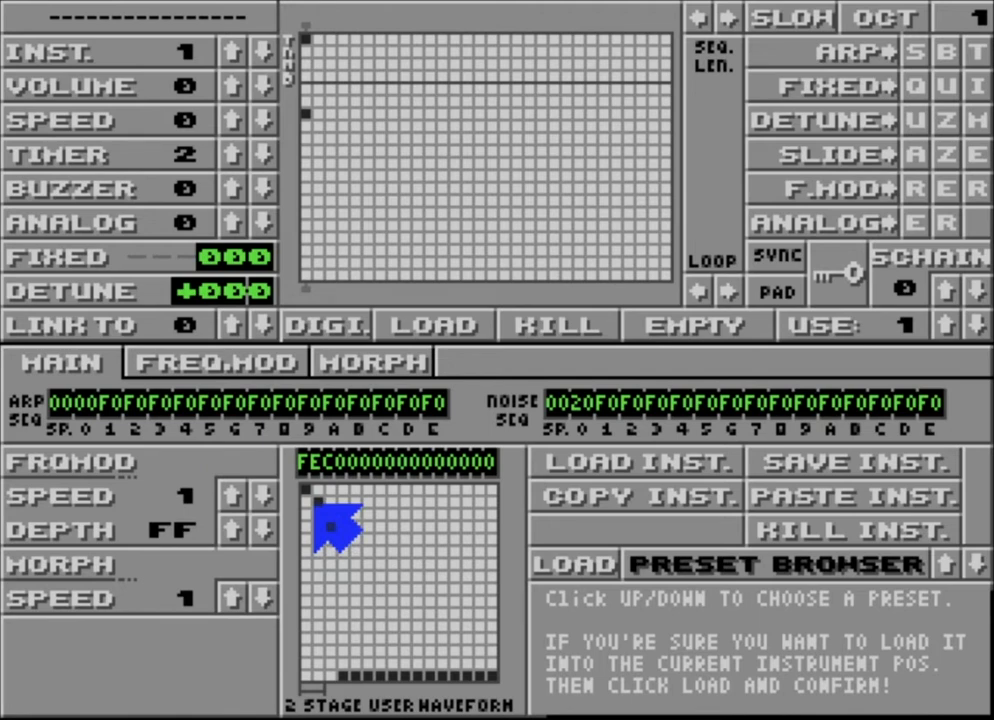
mouse_move(314, 505)
left_mouse_down()
mouse_move(314, 491)
mouse_move(316, 655)
left_mouse_up()
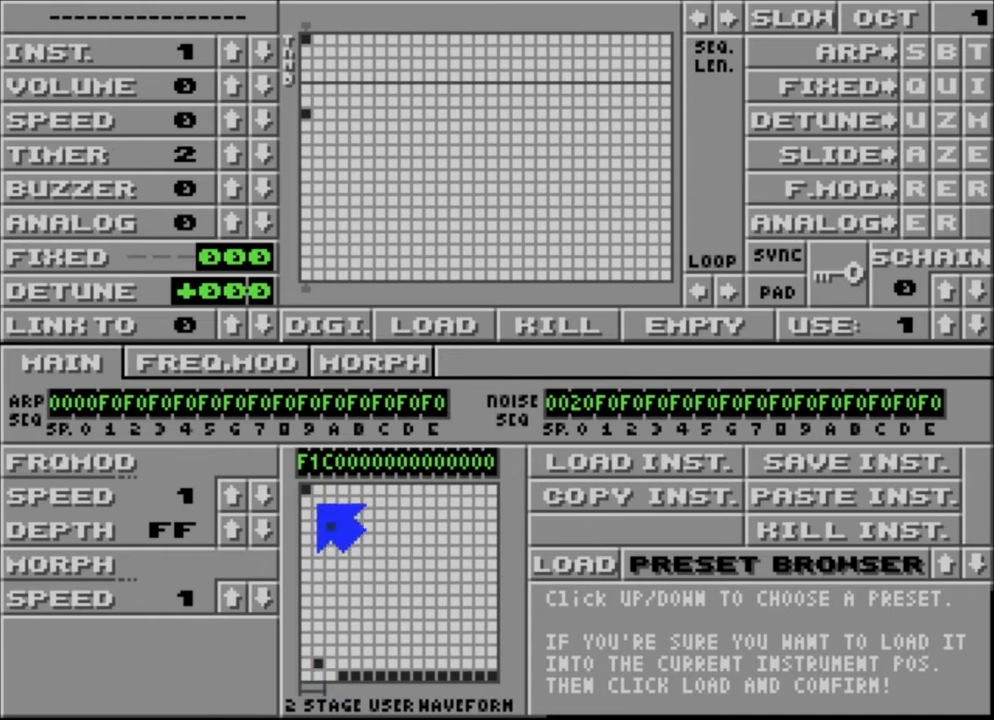
left_click(320, 503)
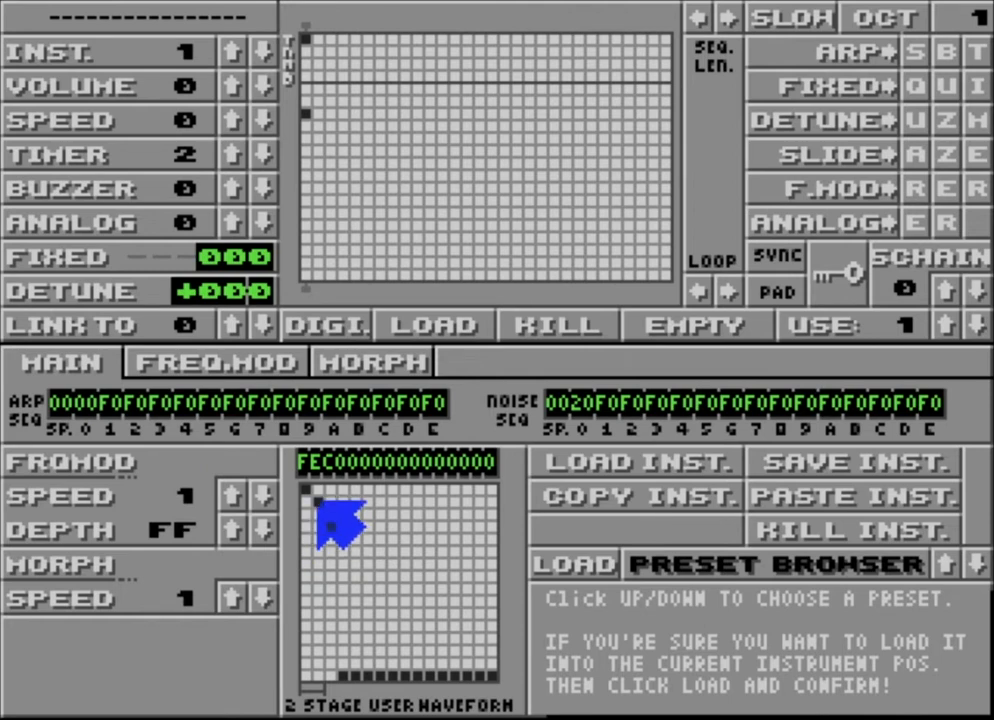
Step: Switch the timer effect to 3, the 16 stage user waveform, and draw a U-shaped curve of FCA876555678ACEF
left_click(233, 155)
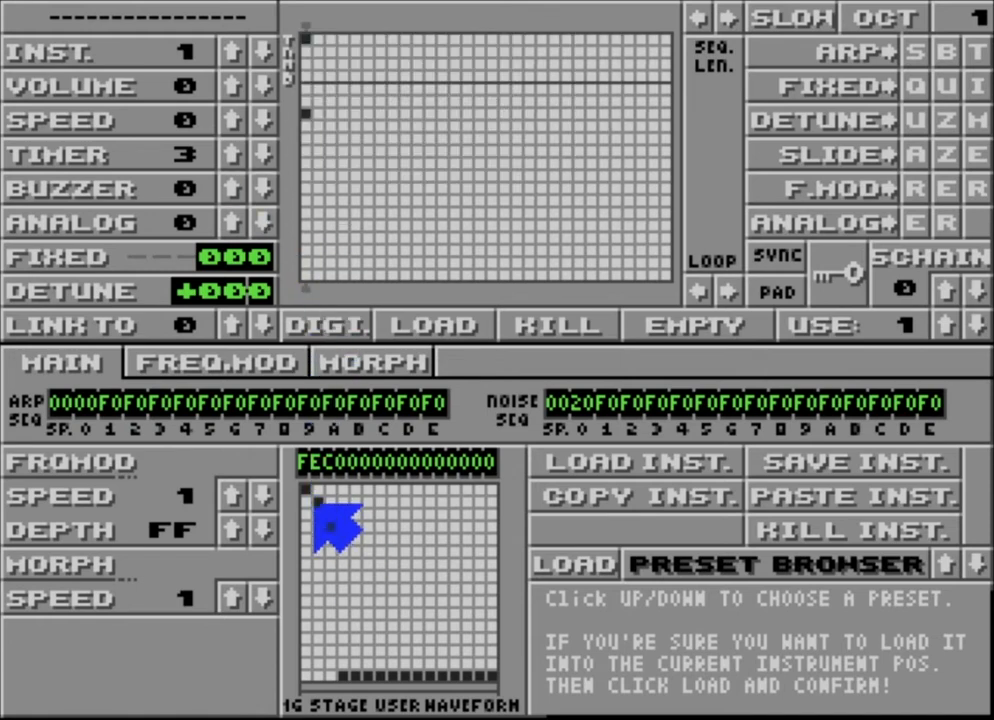
mouse_move(313, 501)
left_mouse_down()
mouse_move(348, 581)
mouse_move(395, 595)
mouse_move(490, 489)
left_mouse_up()
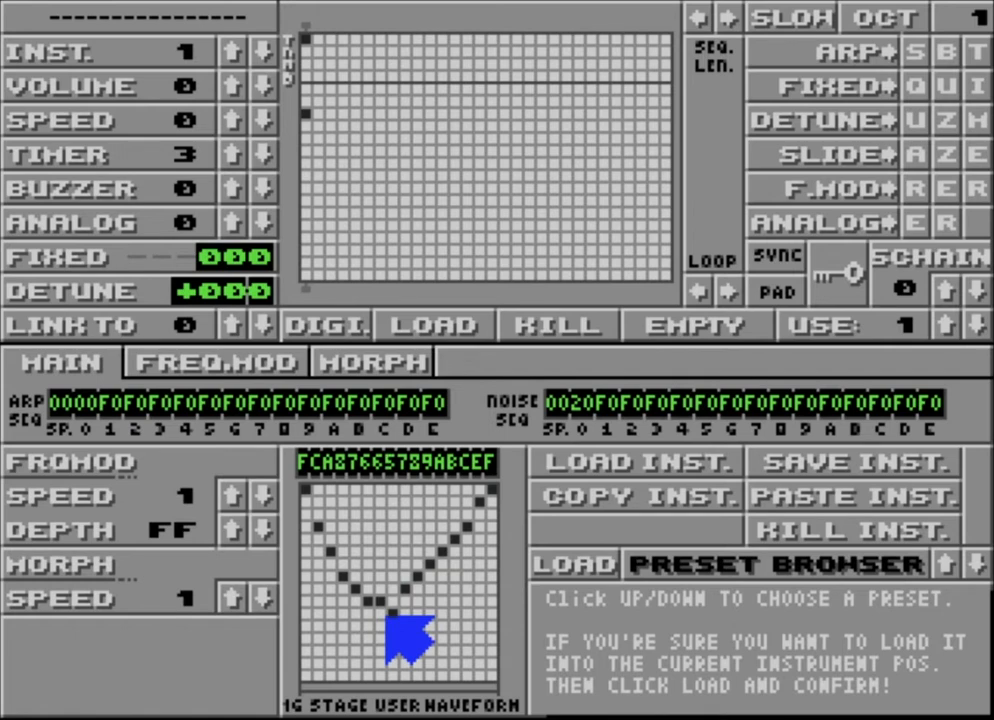
mouse_move(386, 616)
left_mouse_down()
mouse_move(450, 570)
mouse_move(468, 522)
left_mouse_up()
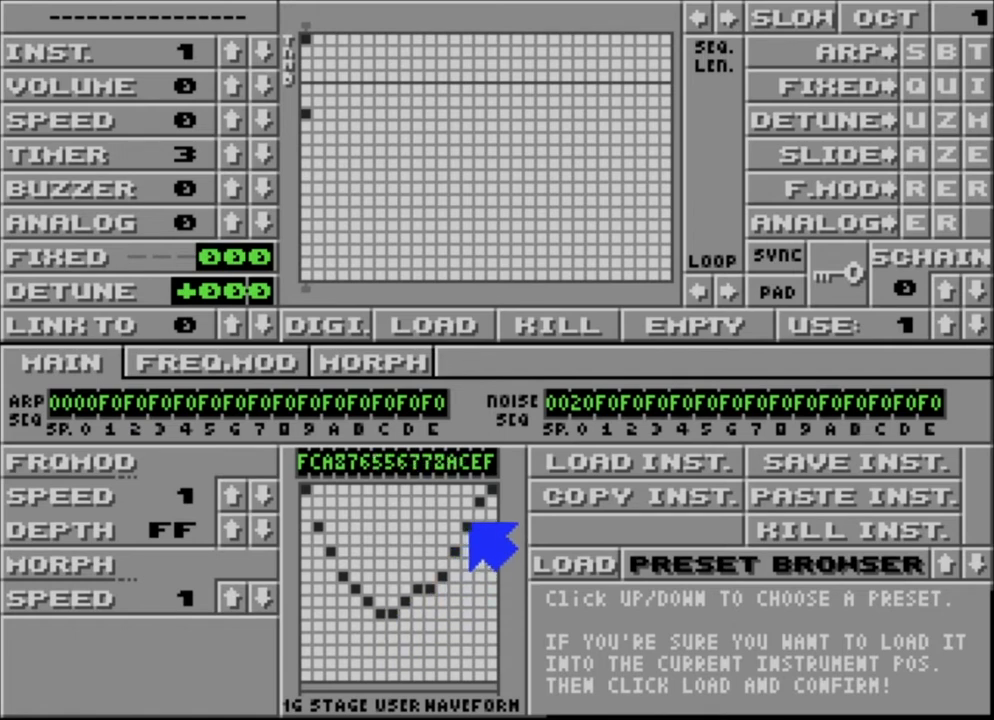
left_click(404, 610)
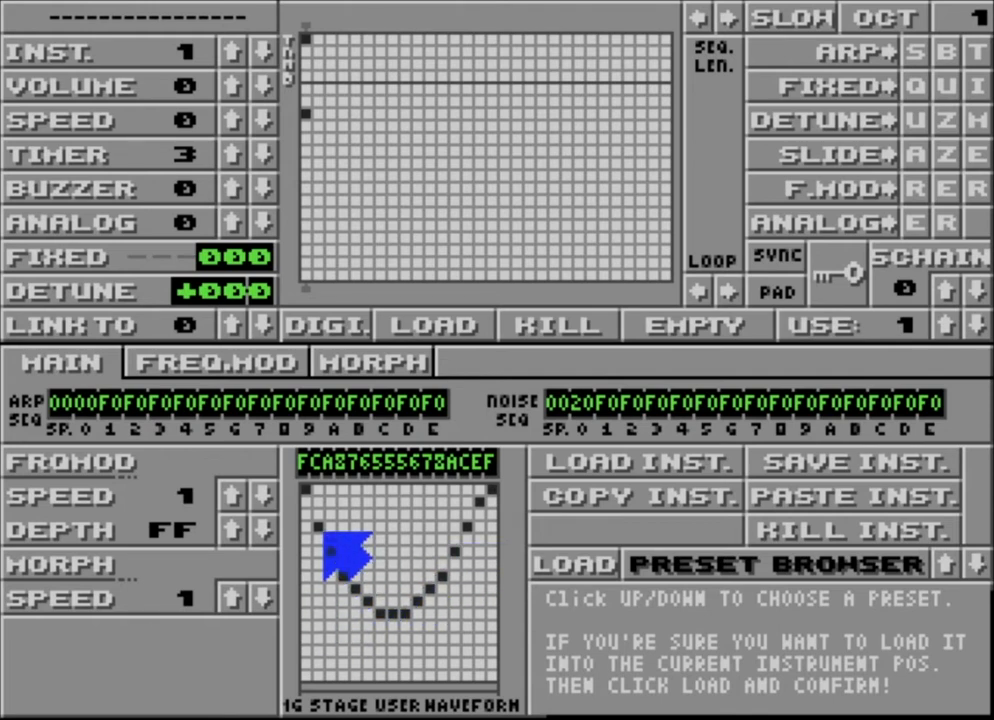
Step: Try different levels for the first three stages of the U-shaped waveform, ending with E, C, A
left_click(306, 515)
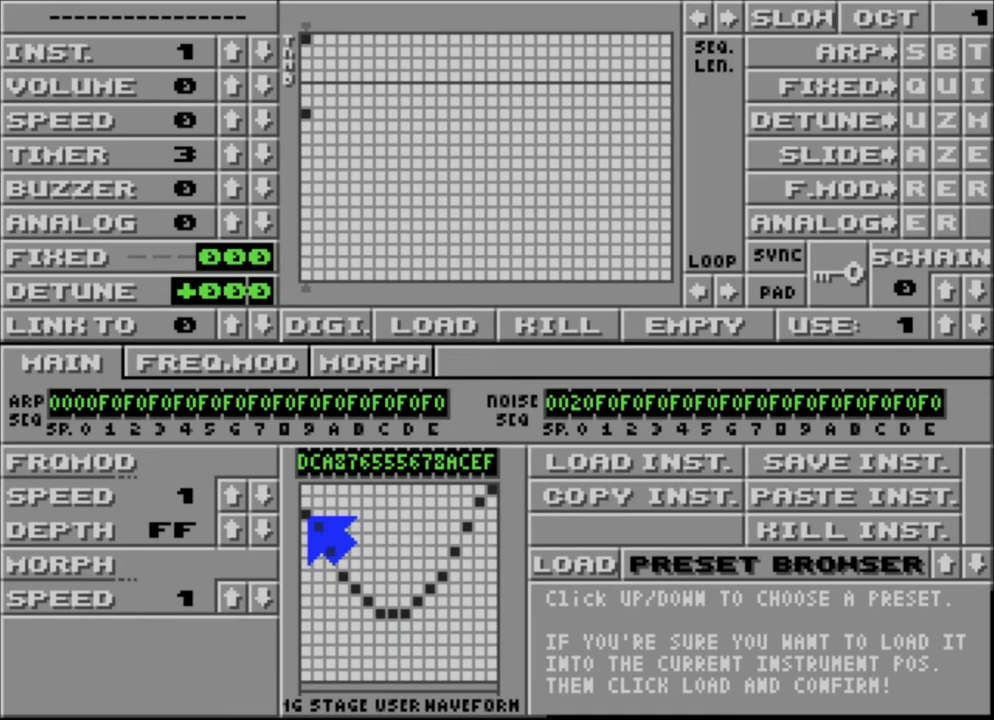
left_click(306, 490)
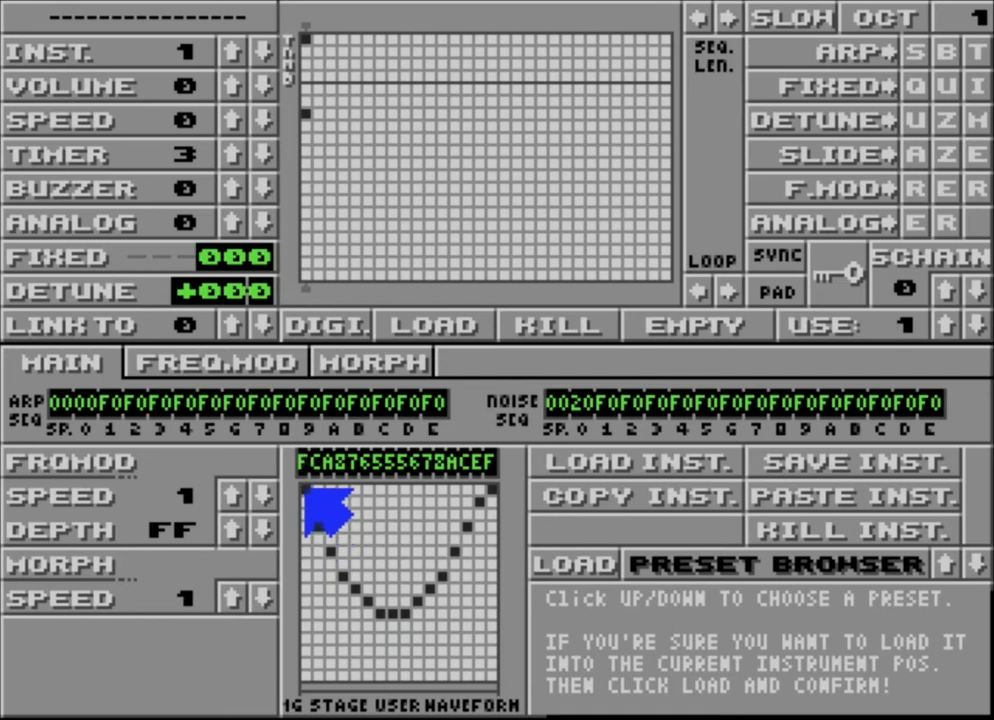
left_click(330, 673)
left_click(320, 673)
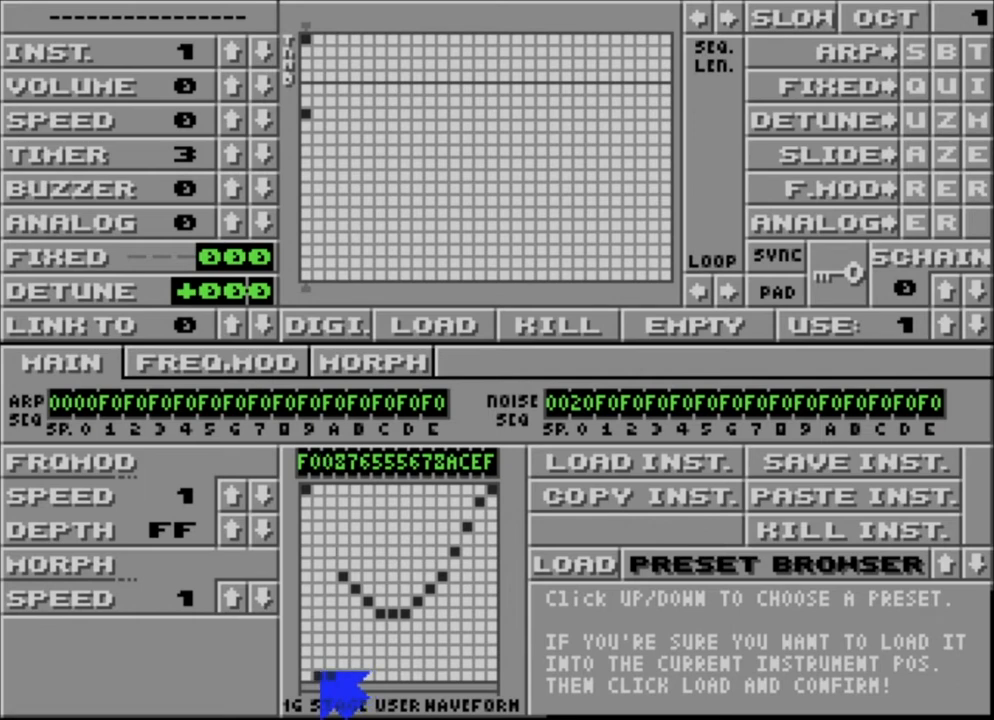
left_click(330, 554)
left_click(320, 539)
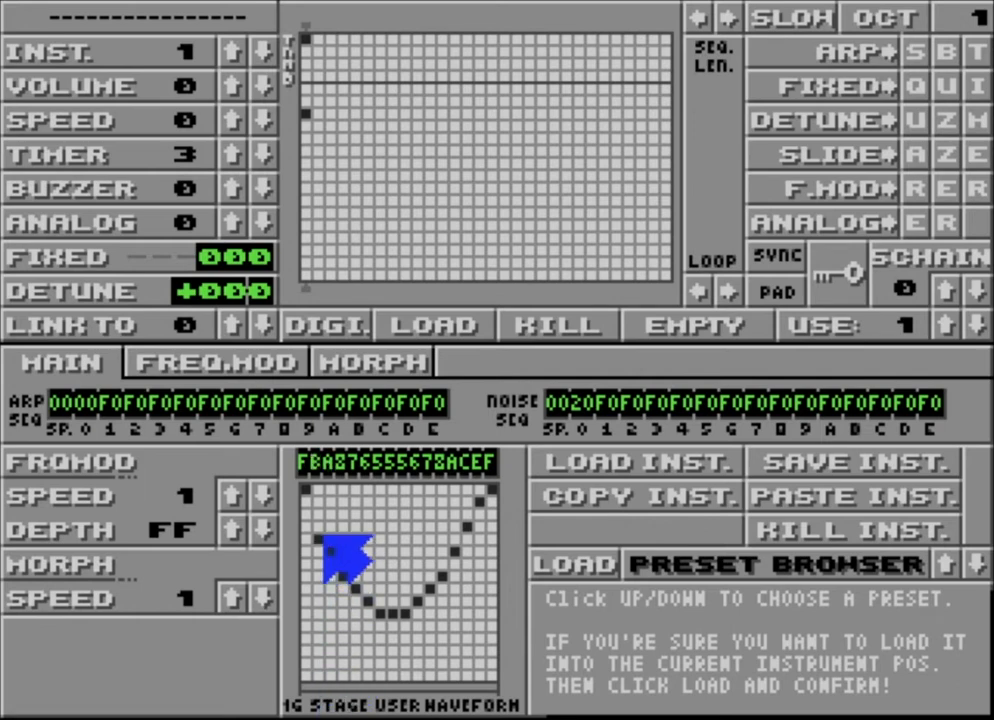
left_click(320, 527)
left_click(306, 503)
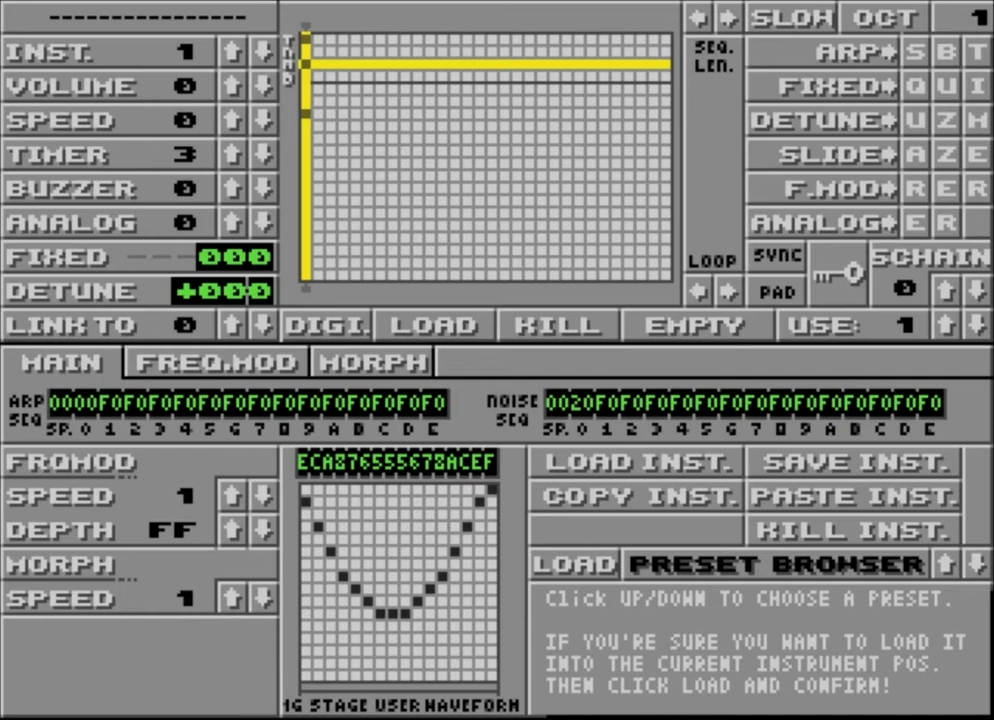
Step: Set the octave to 2 and redraw the 16 stage waveform as a rising and falling hump of 39BCDEFFDB753224
left_click(858, 17)
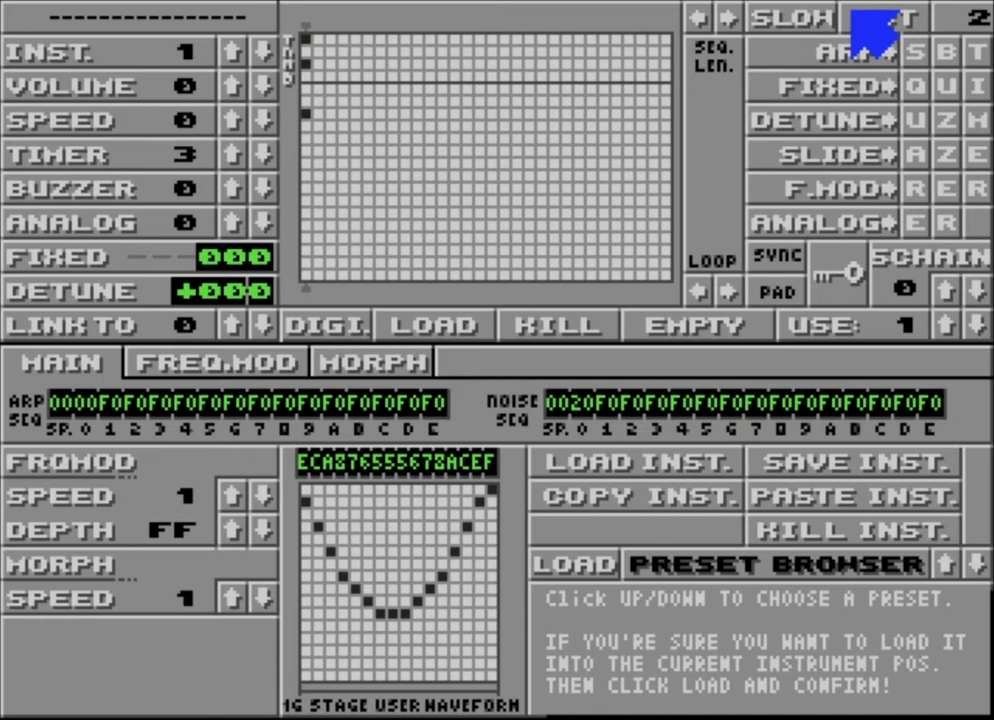
left_click(318, 627)
mouse_move(318, 628)
left_mouse_down()
mouse_move(402, 537)
mouse_move(444, 617)
mouse_move(466, 641)
mouse_move(486, 630)
left_mouse_up()
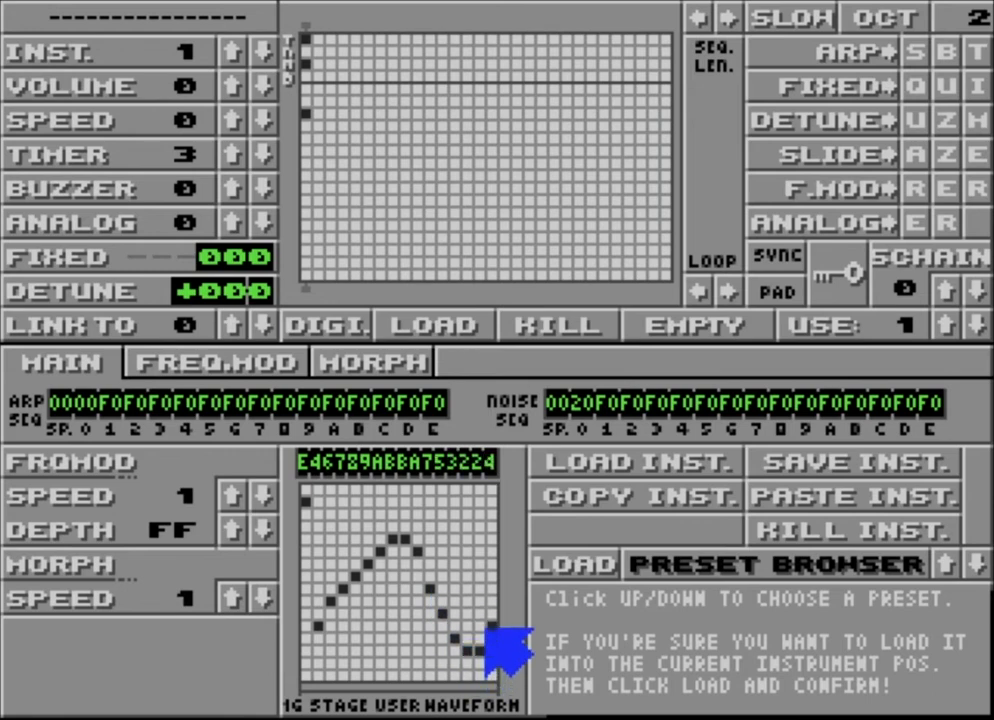
left_click(308, 624)
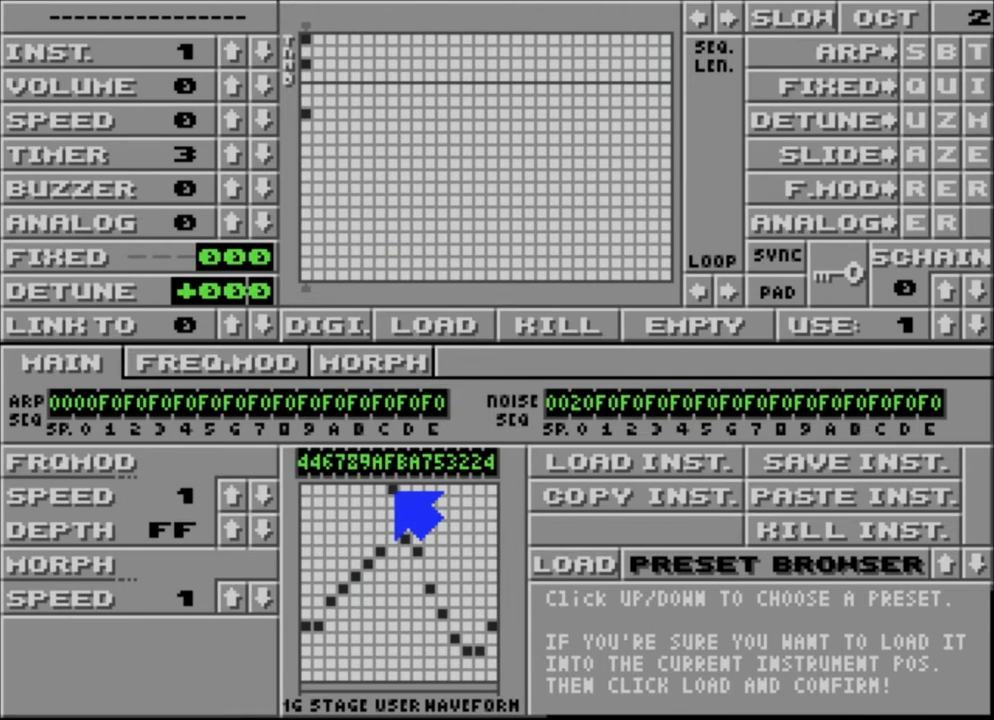
mouse_move(399, 493)
left_mouse_down()
mouse_move(373, 493)
mouse_move(300, 571)
mouse_move(304, 636)
left_mouse_up()
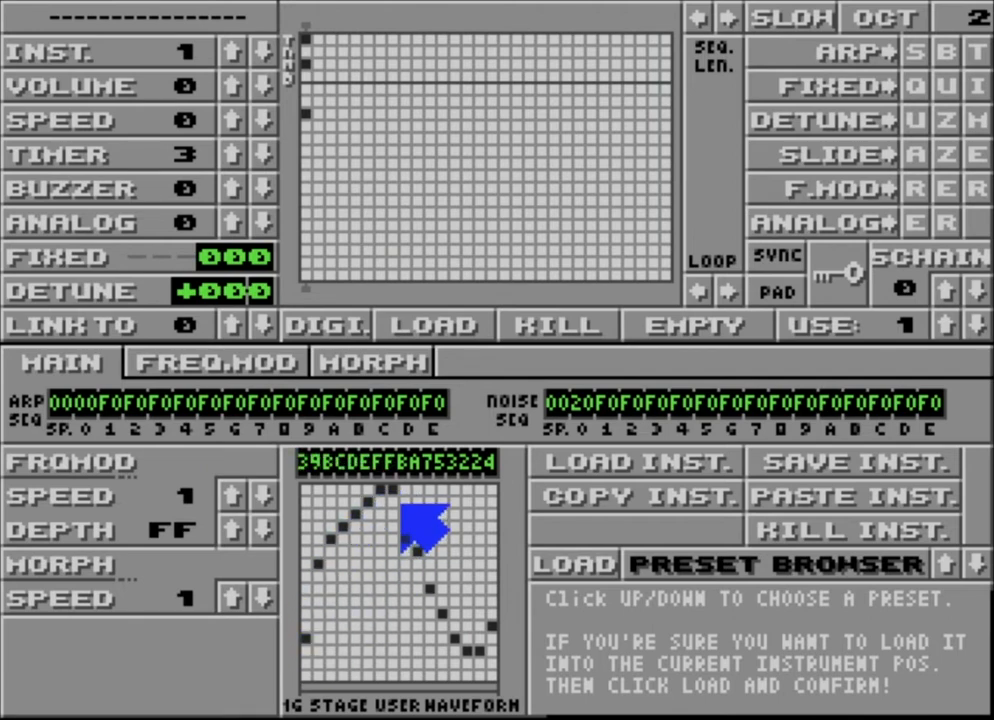
left_click_drag(404, 514, 417, 538)
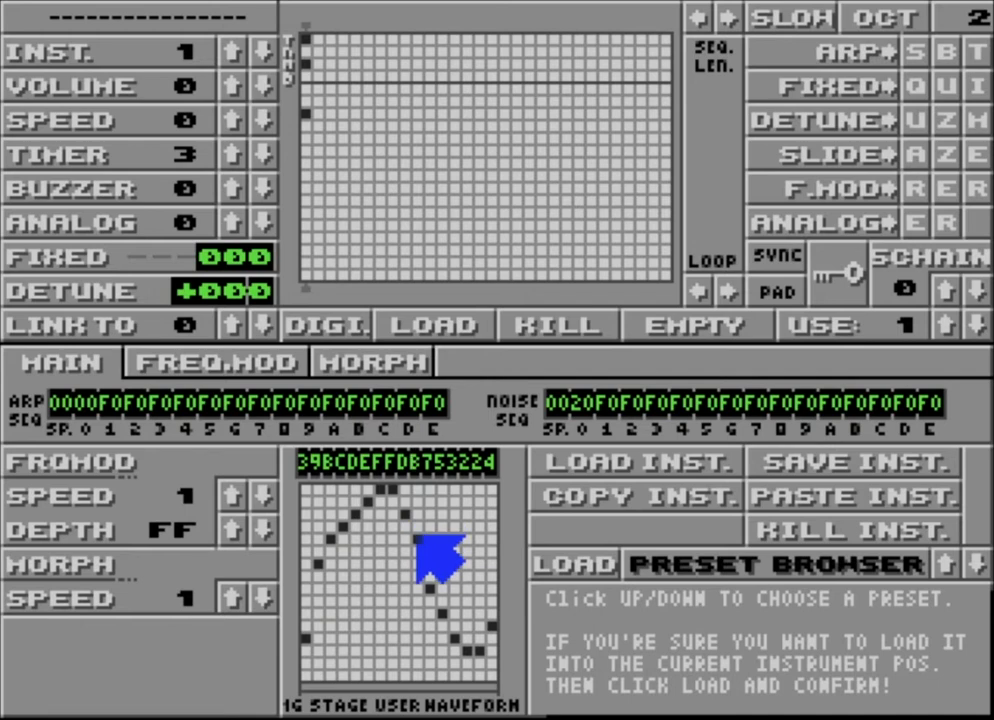
Step: Set the octave to 3 and set the first four stages of the waveform to F, C, 8, 0
left_click(899, 8)
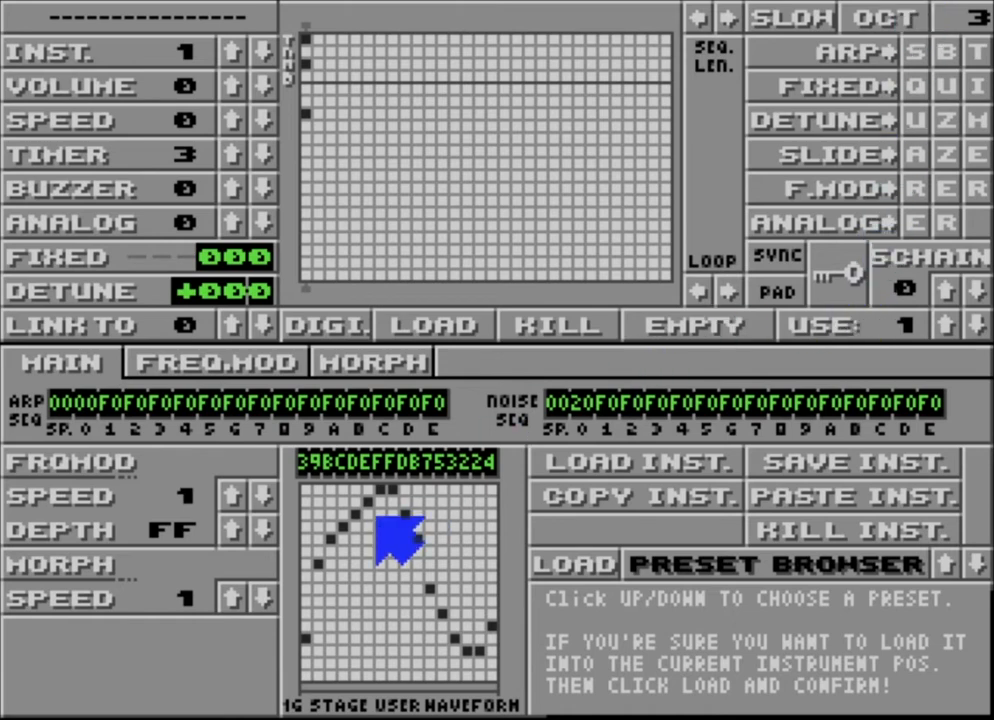
left_click_drag(304, 586, 308, 550)
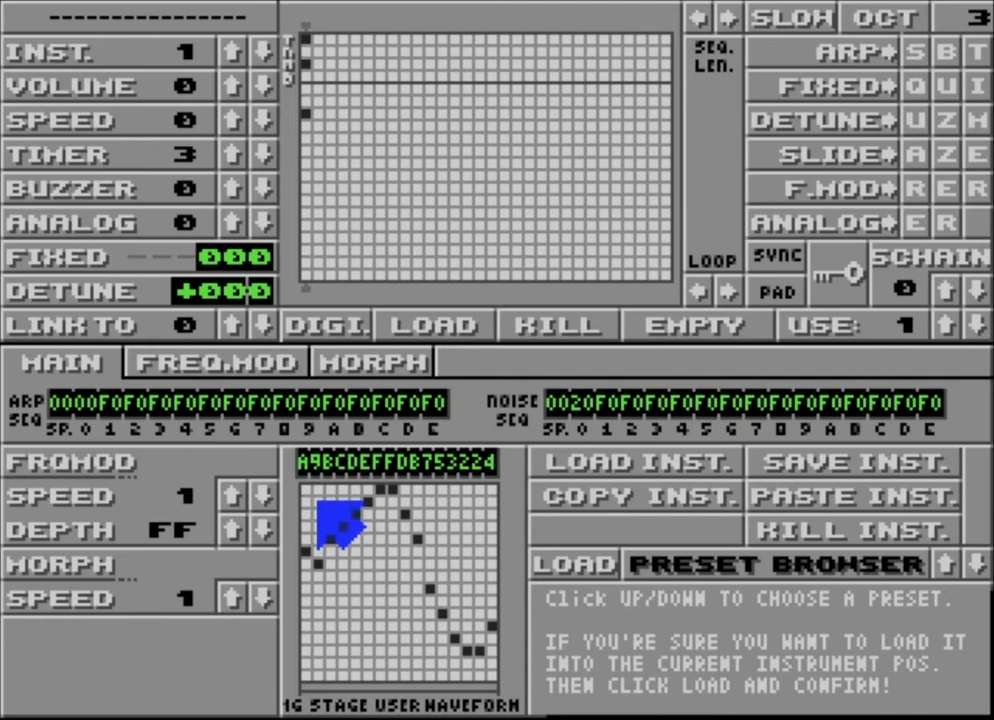
left_click(304, 491)
left_click(319, 525)
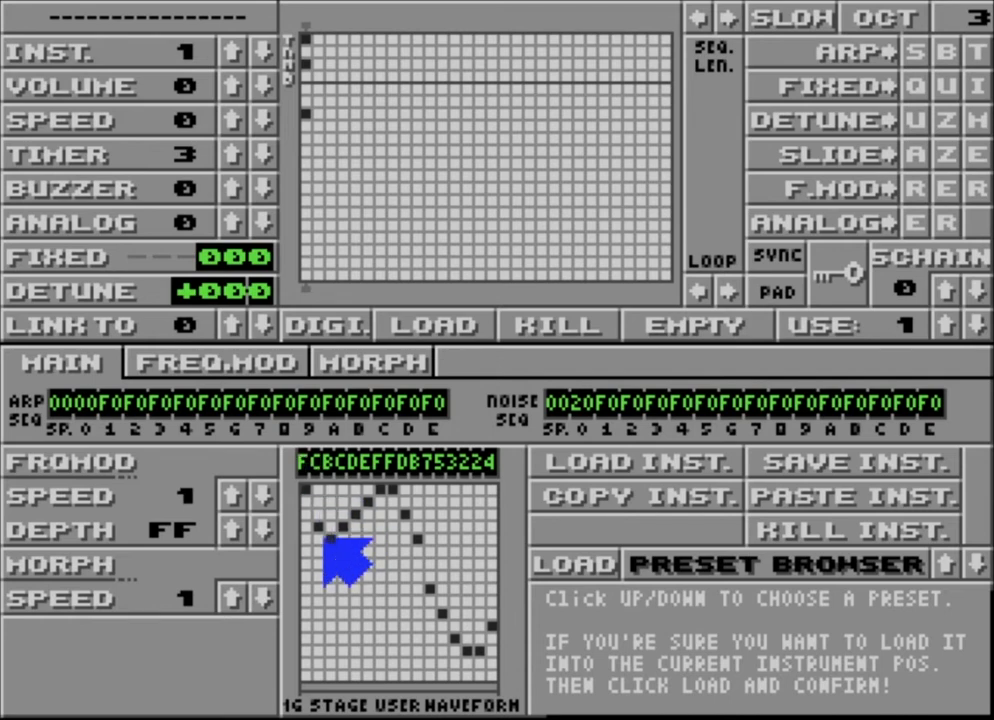
left_click(331, 575)
left_click(343, 676)
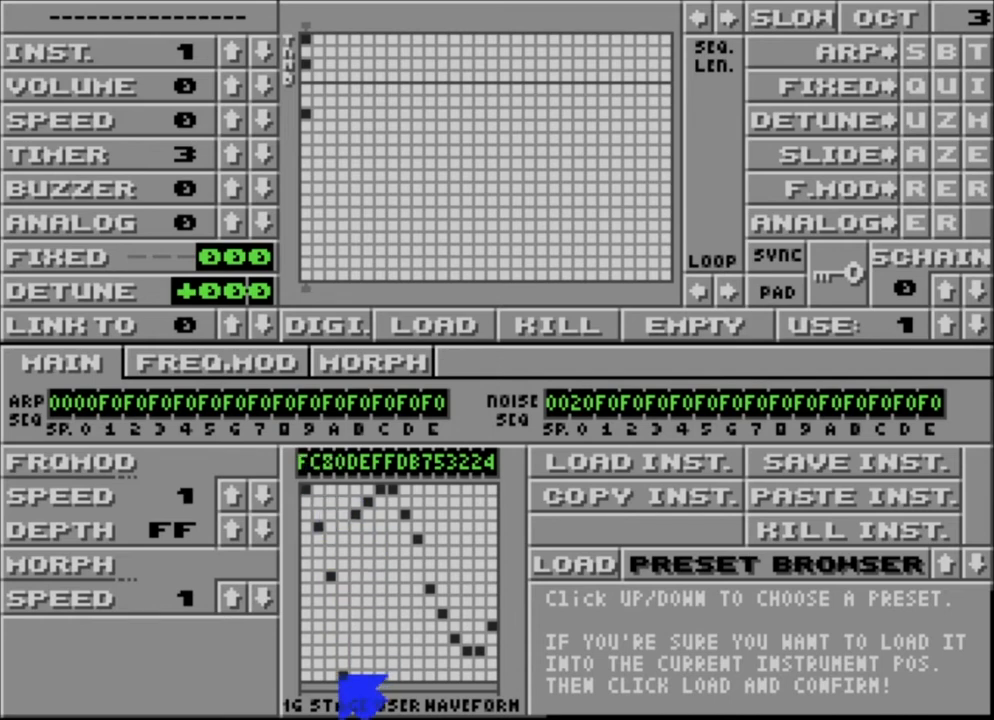
Step: Repeat the F, C, 8, 0 pattern through stages 5 to 16 of the 16 stage user waveform
left_click(355, 489)
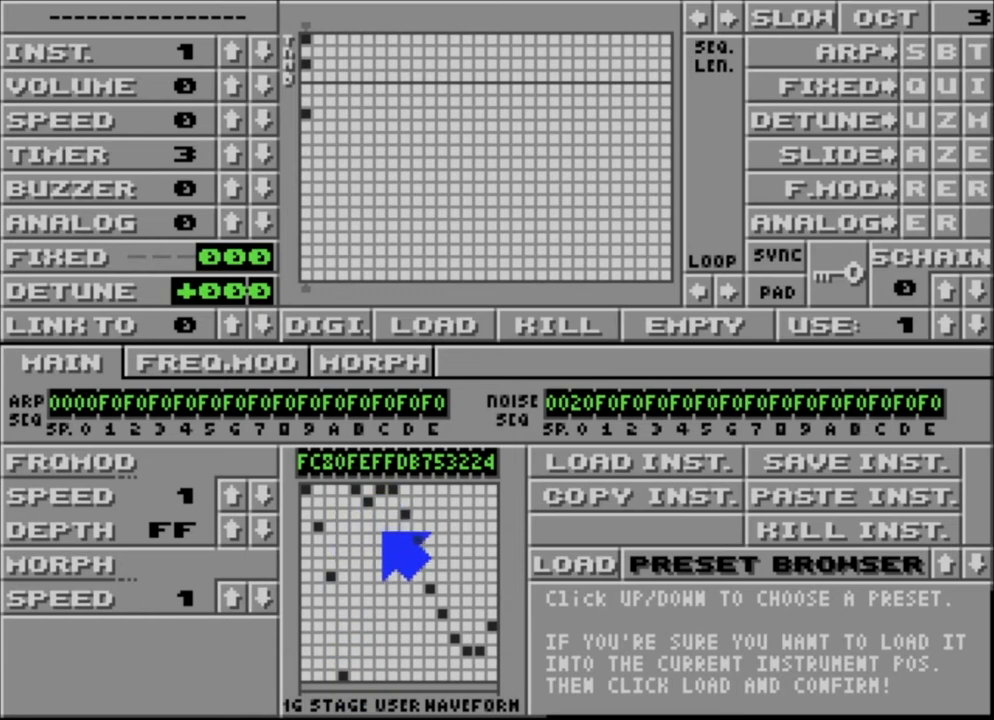
left_click(368, 526)
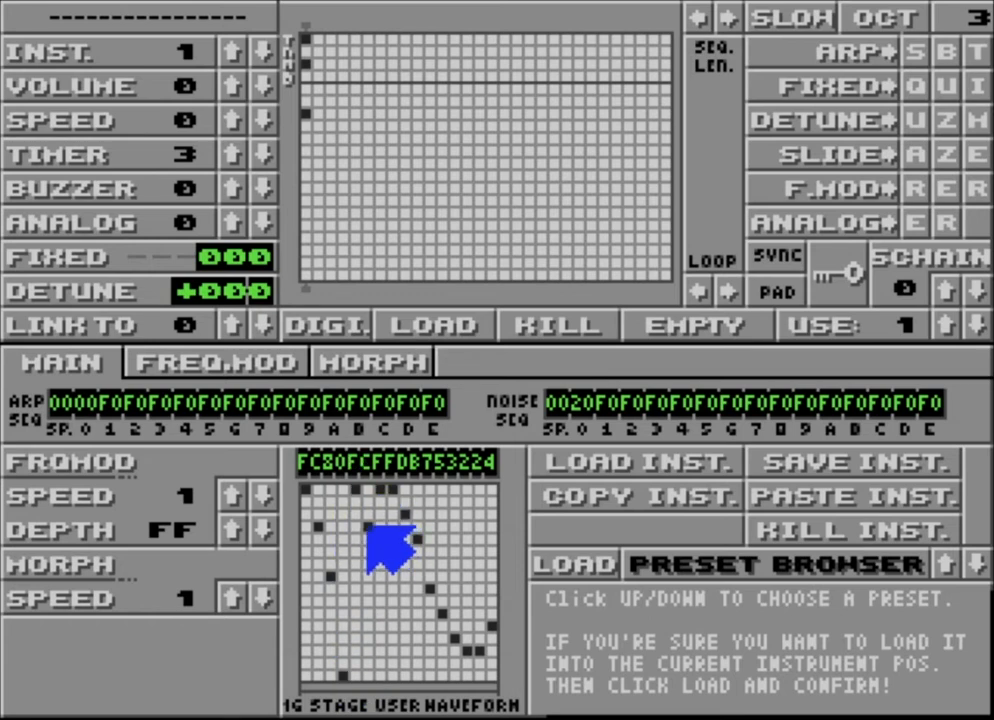
left_click(382, 575)
left_click(391, 676)
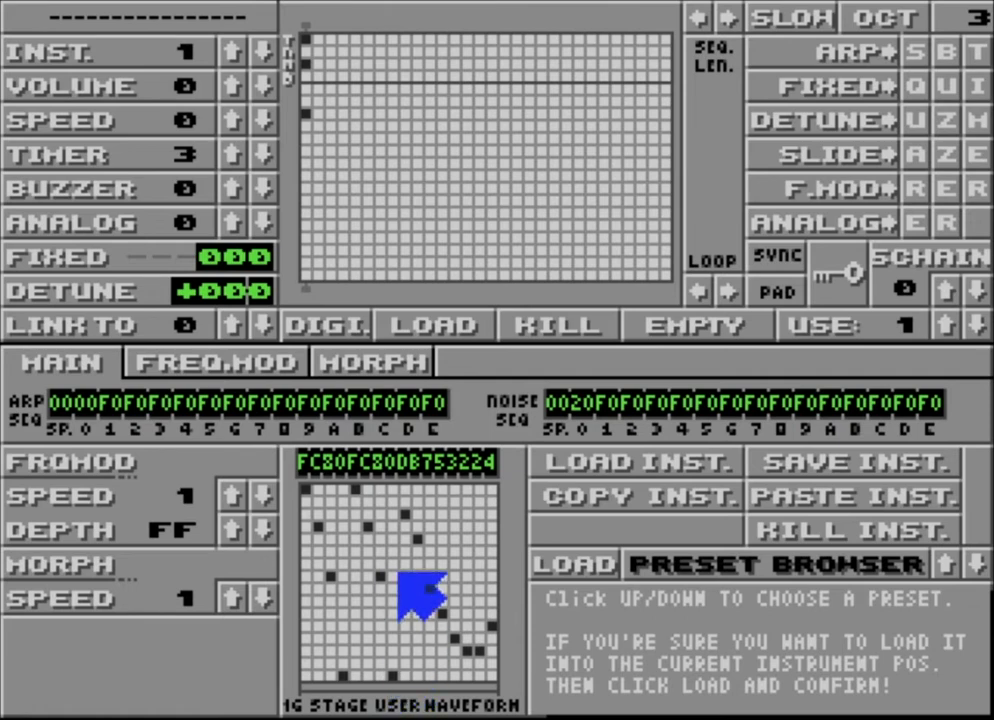
left_click(405, 490)
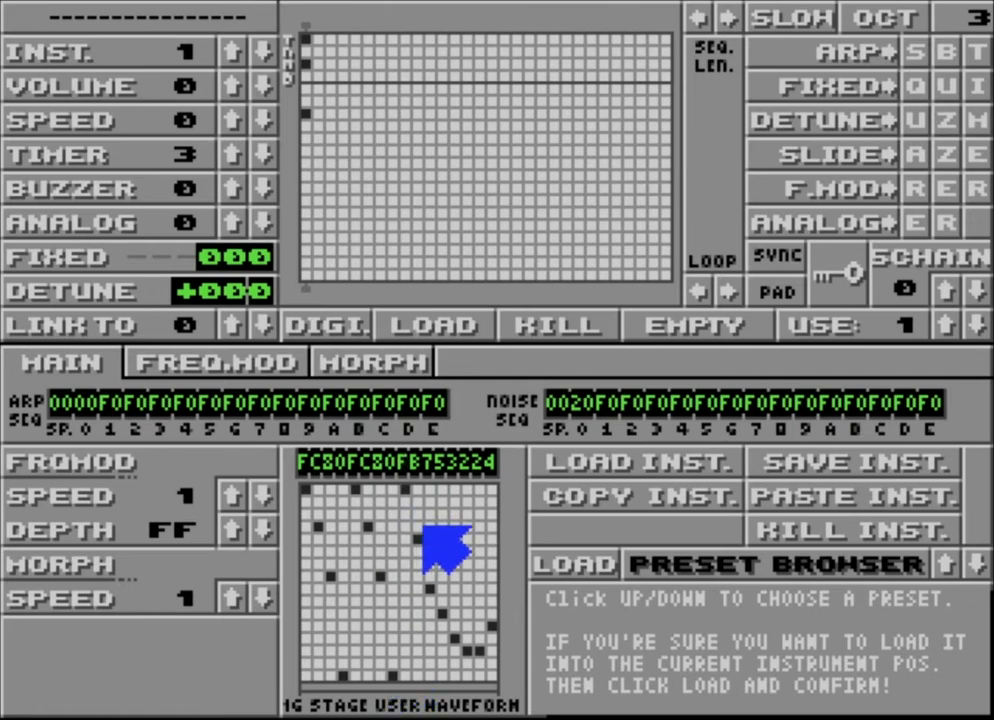
left_click(418, 527)
left_click(428, 576)
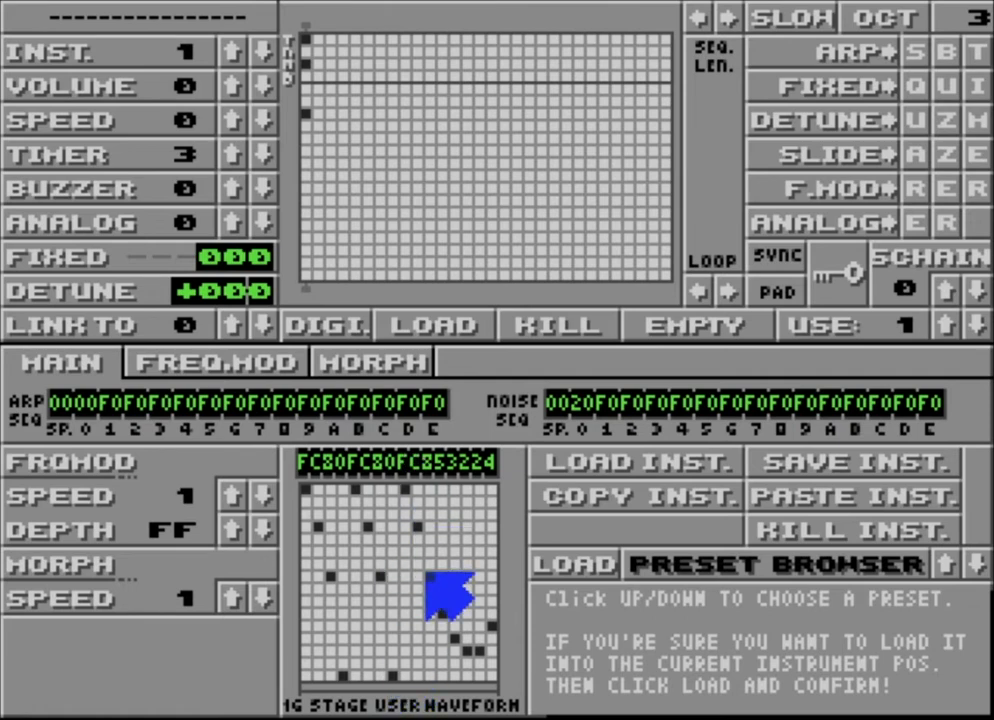
left_click(441, 676)
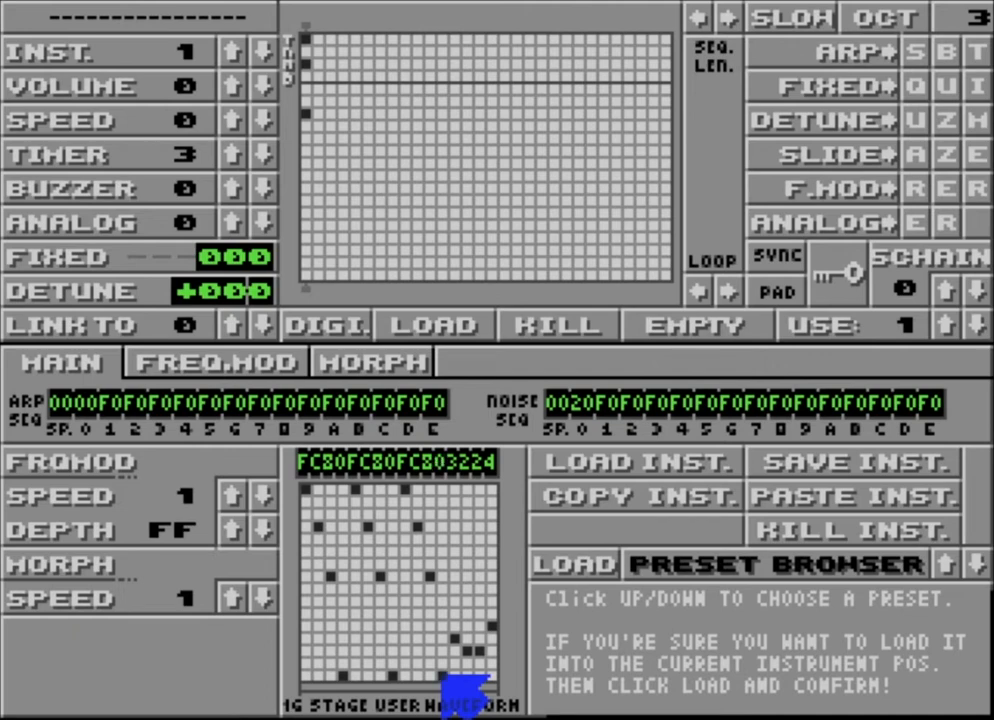
left_click(454, 490)
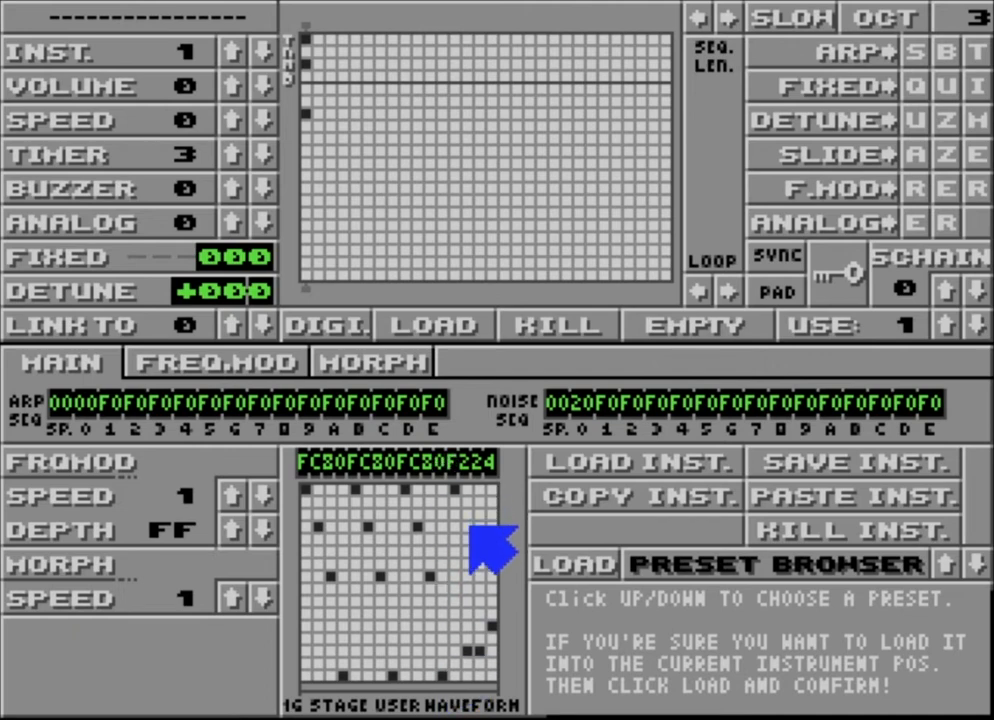
left_click(468, 526)
left_click(479, 577)
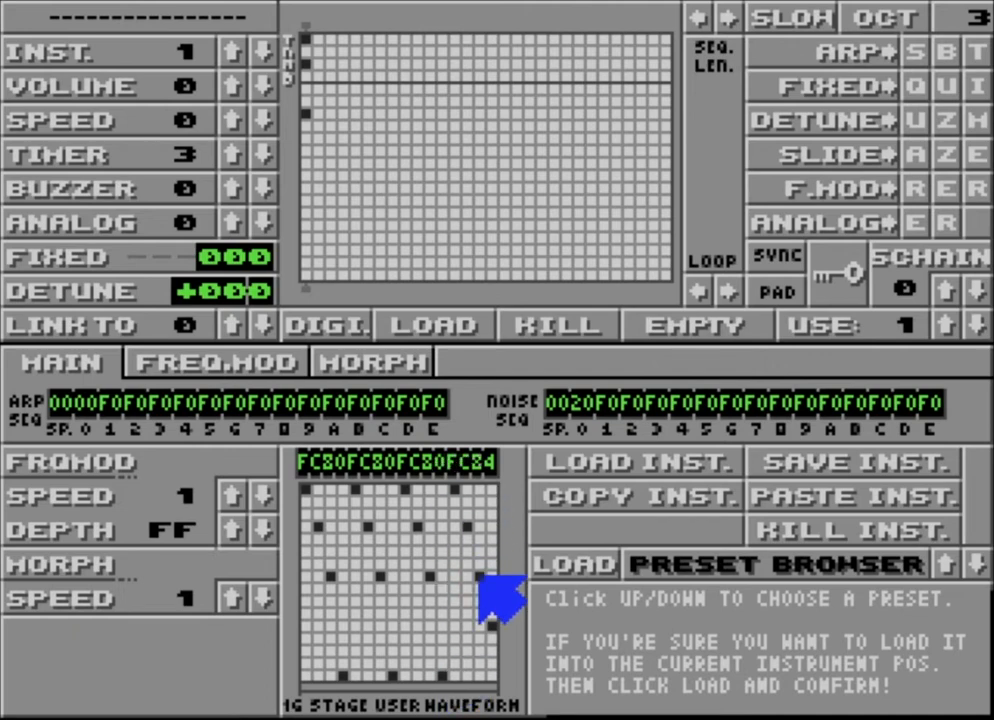
left_click(493, 675)
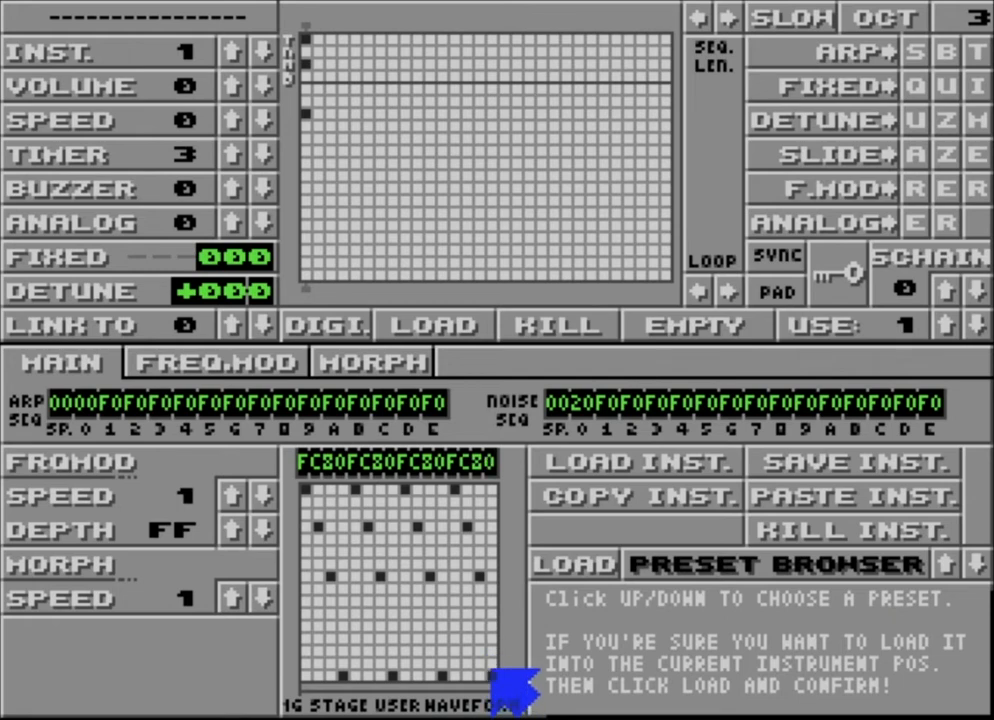
Step: Set the octave to 2 and raise every level 8 stage to A, making the waveform a repeating FCA0
left_click(878, 14)
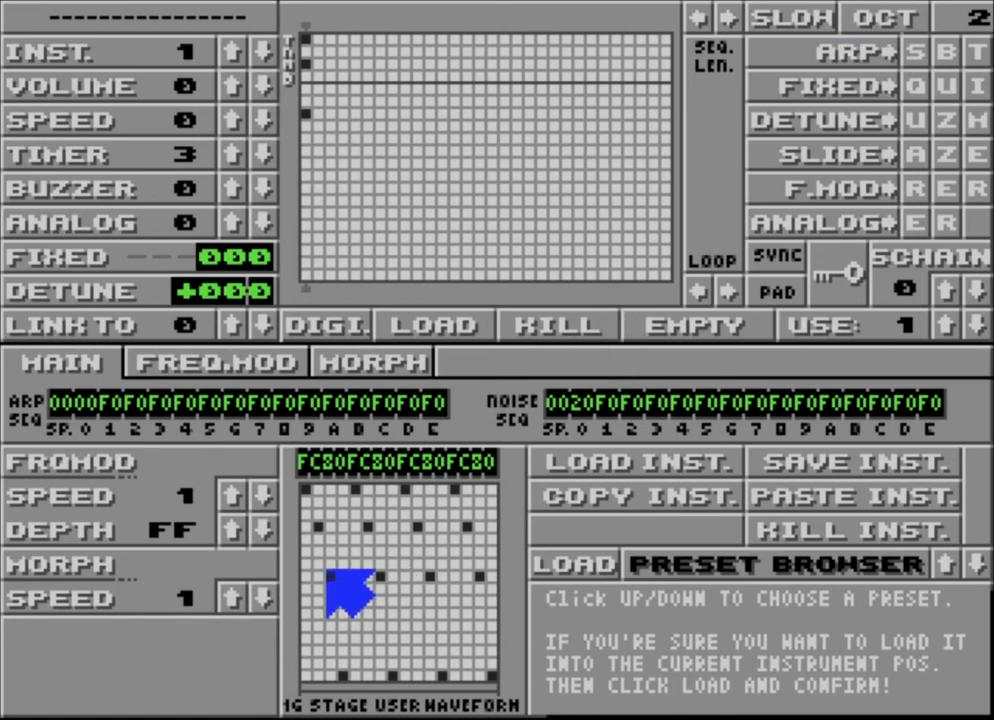
left_click(331, 548)
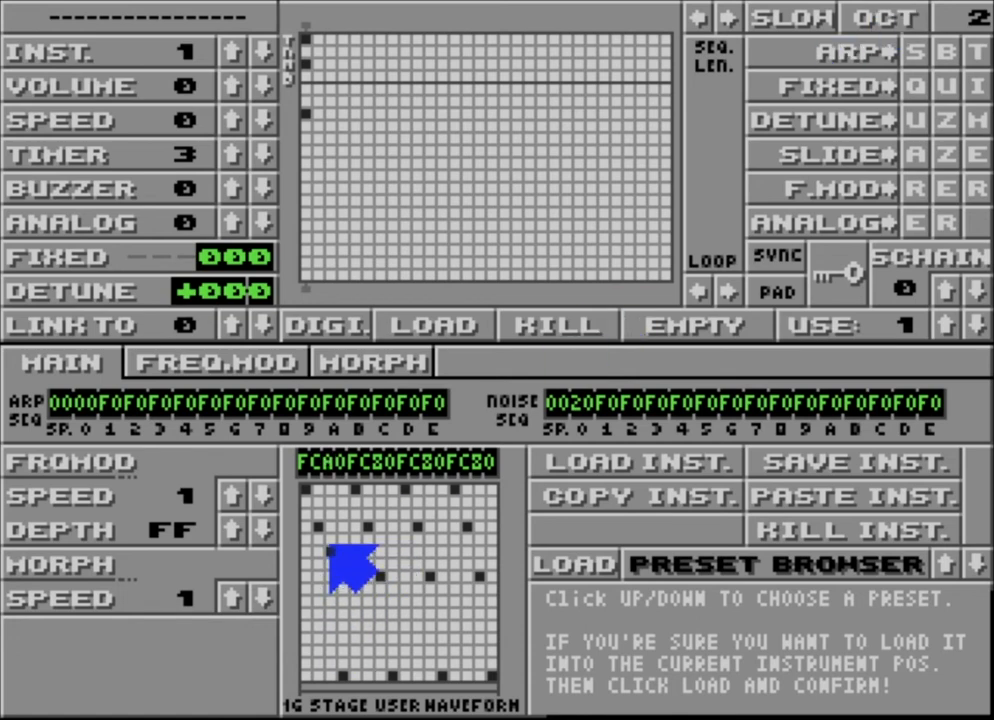
left_click(380, 549)
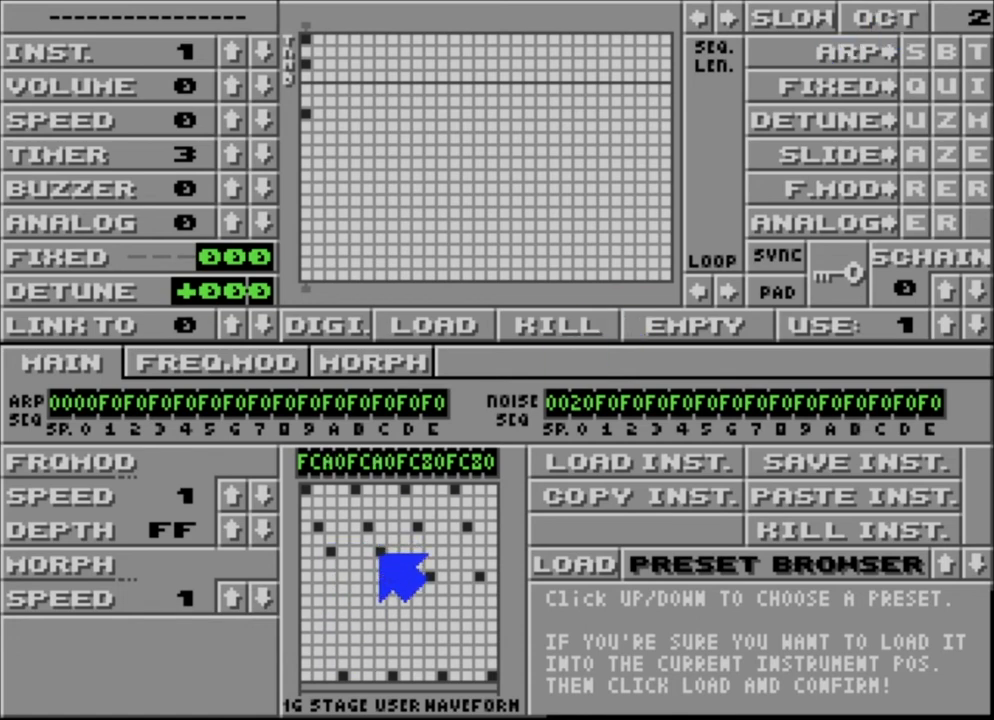
left_click(431, 549)
left_click(481, 551)
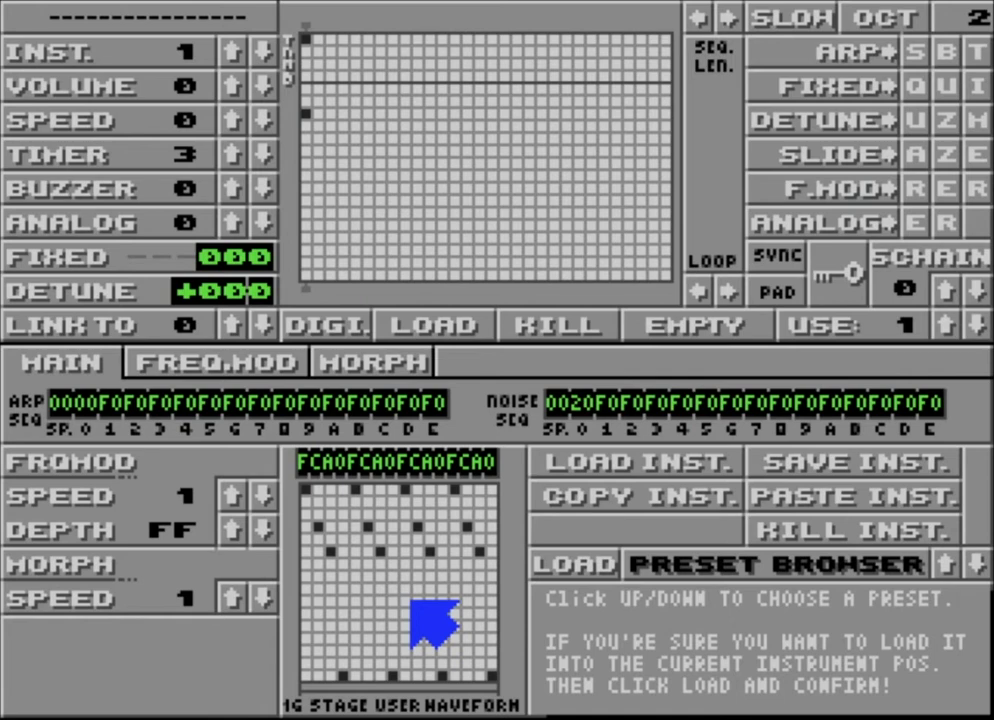
Step: Clear the instrument with the timer effect at 4, and mark the first sequence column on the third row below the divider
left_click(233, 155)
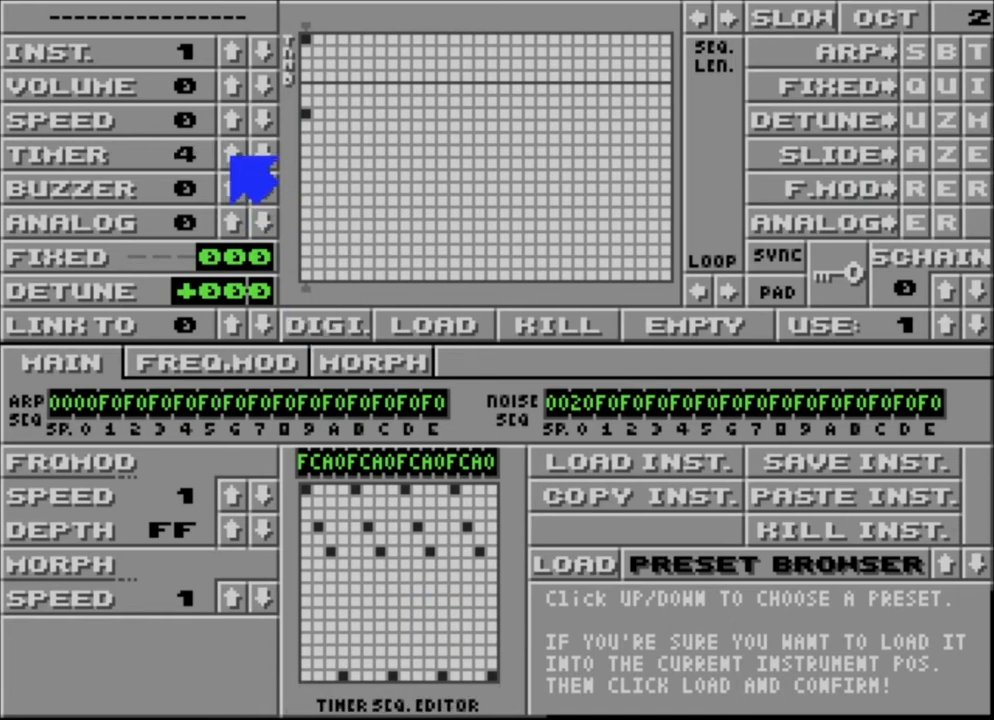
key("Delete")
key("y")
left_click(233, 155)
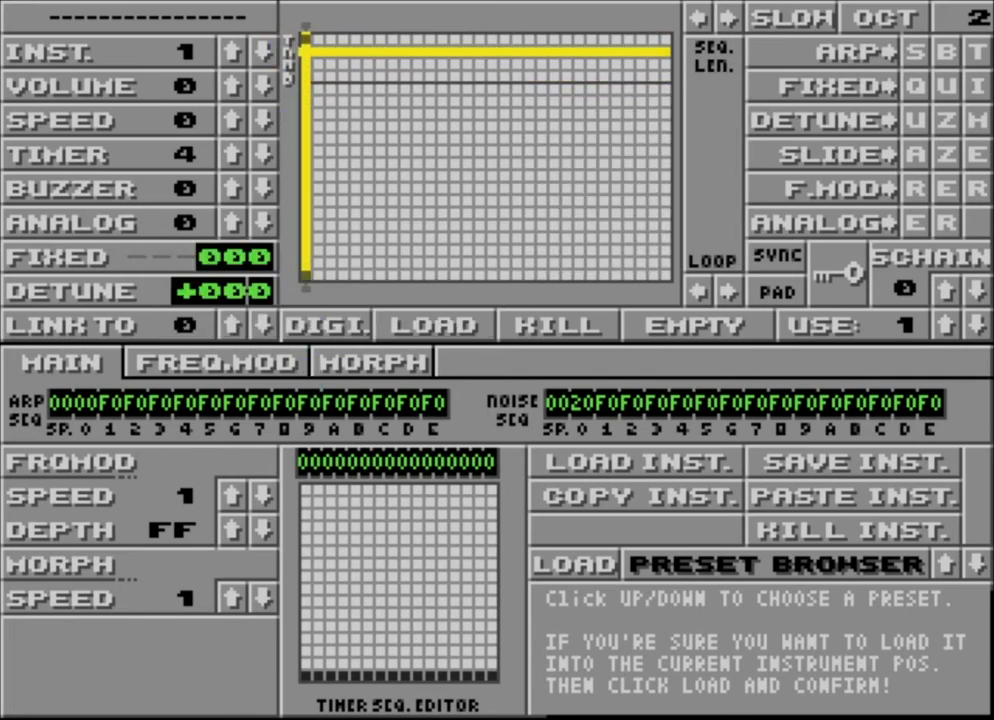
left_click(306, 114)
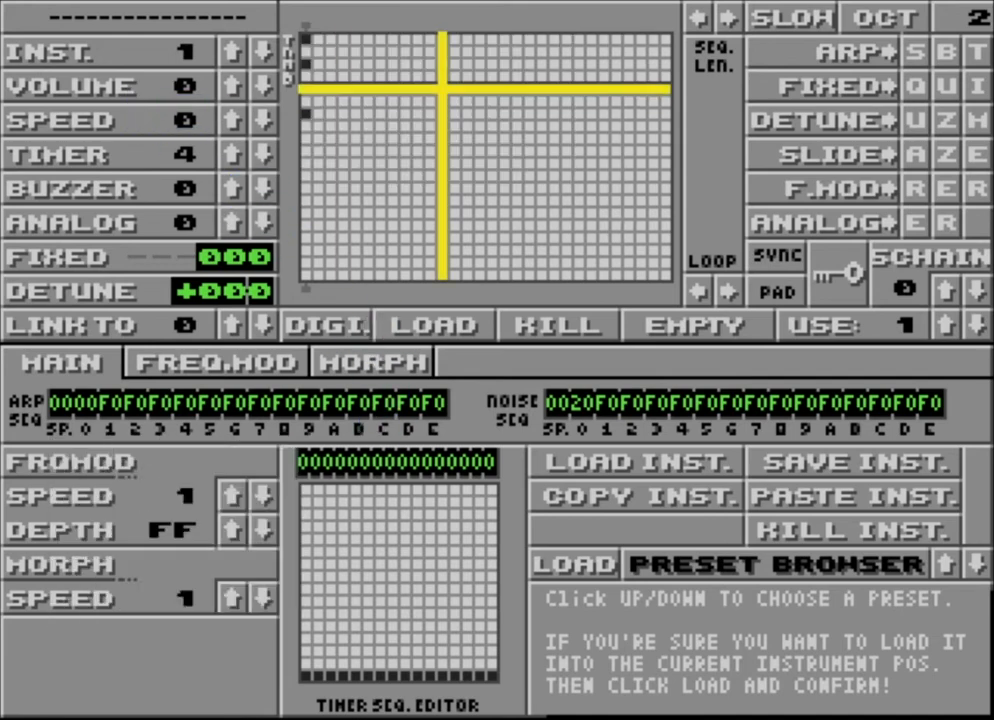
Step: Set the octave to 3 and open the instrument's morph settings
left_click(848, 14)
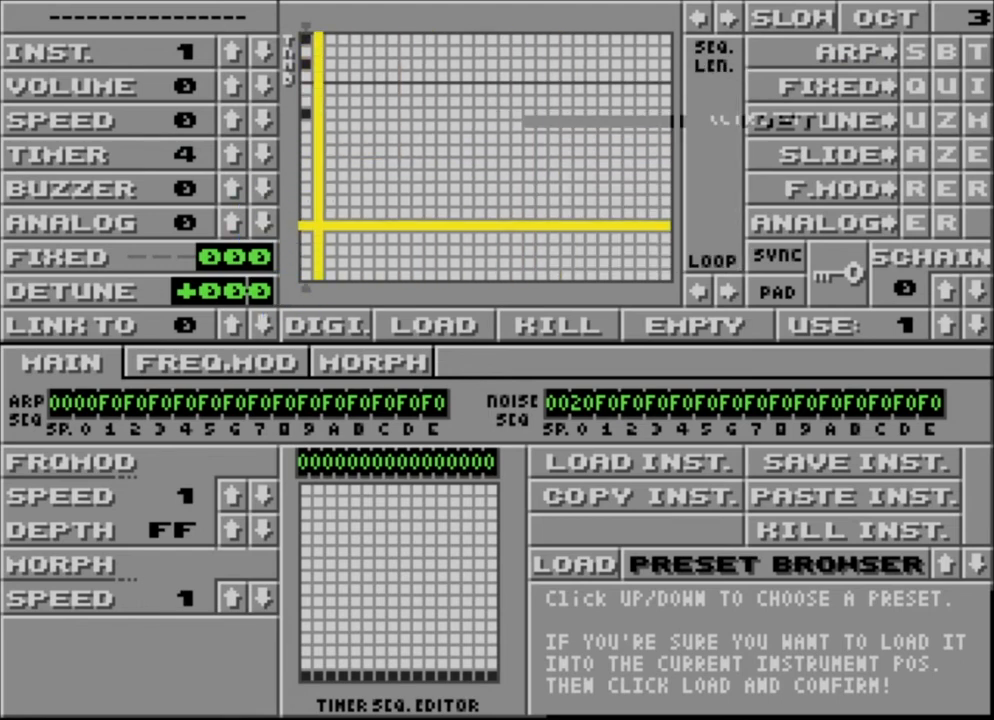
left_click(364, 366)
key("Tab")
key("Tab")
key("Tab")
key("Tab")
key("Tab")
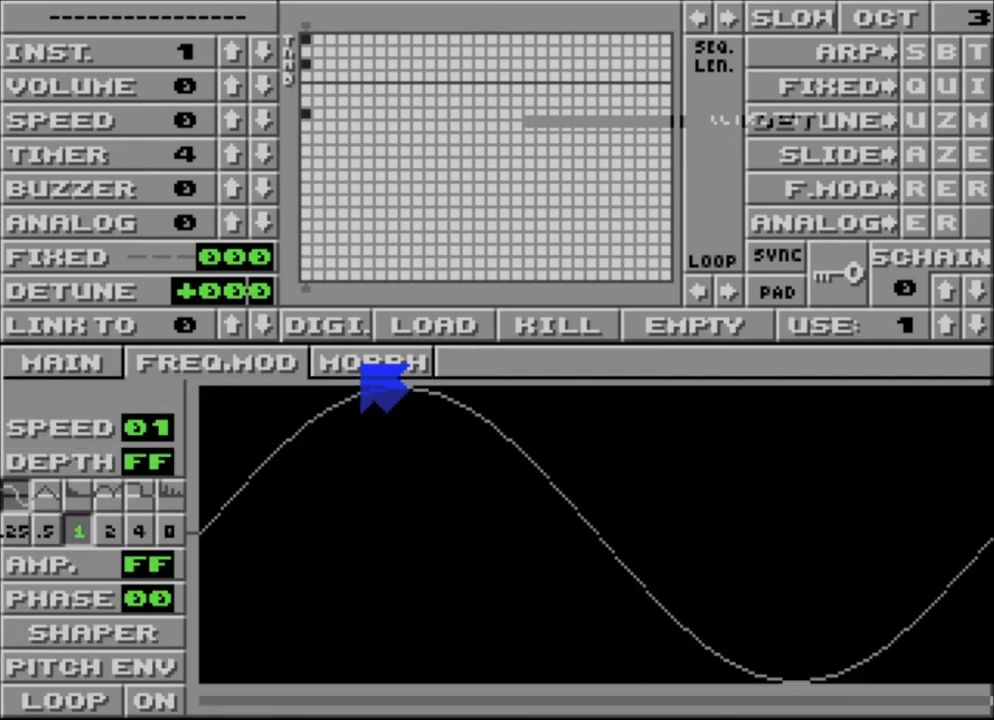
left_click(370, 370)
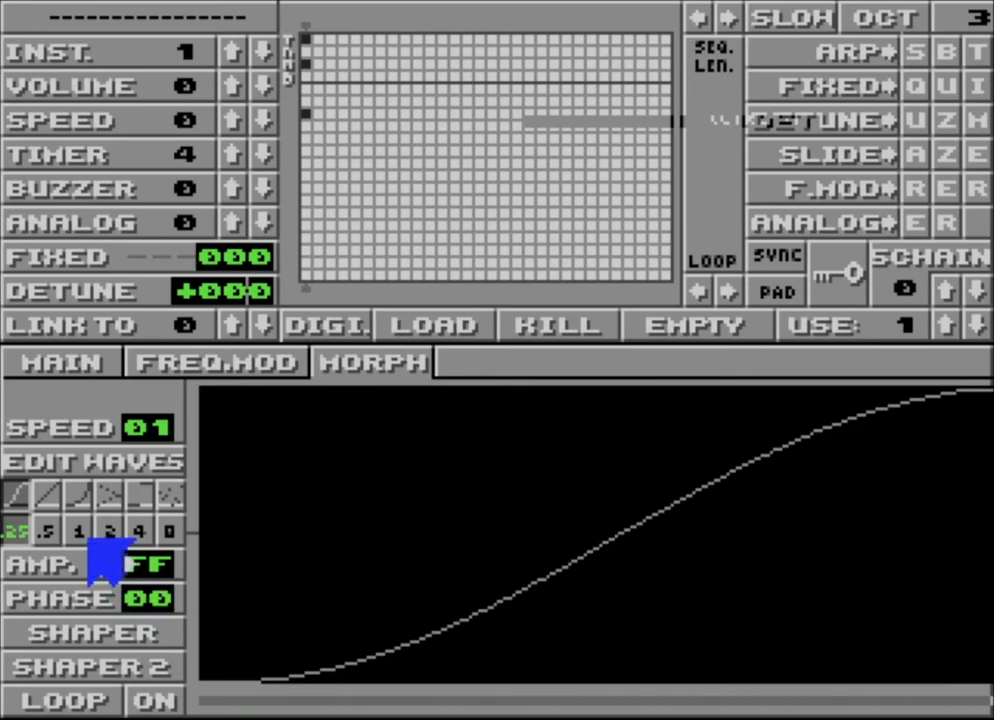
Step: Try the straight-line morph curve and look at the shapes of the two morph waves
left_click(56, 500)
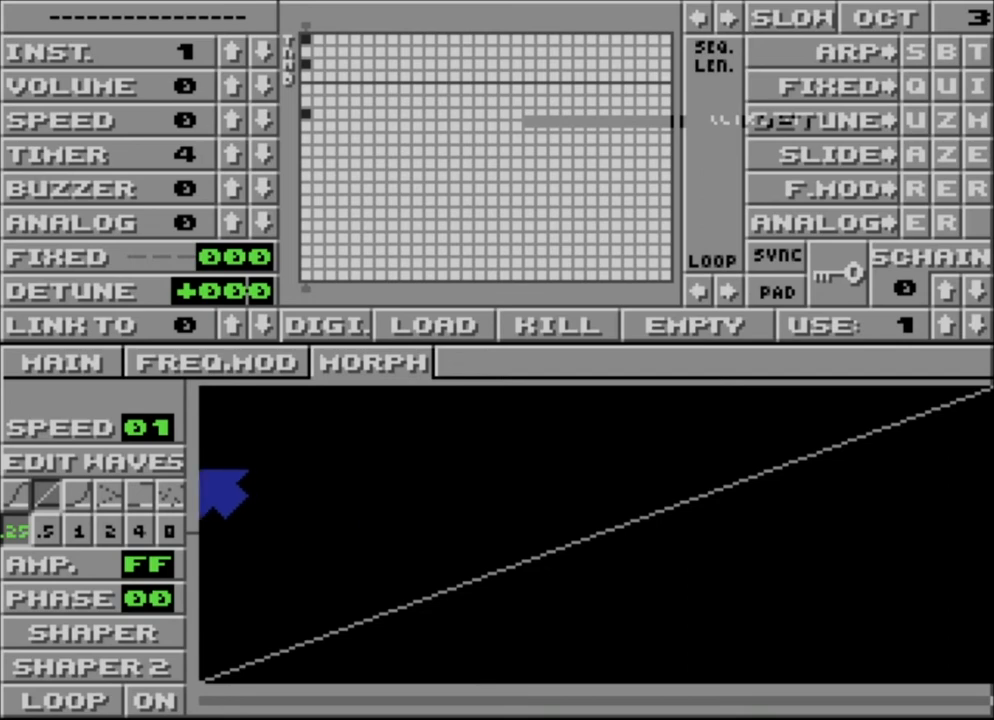
left_click(160, 468)
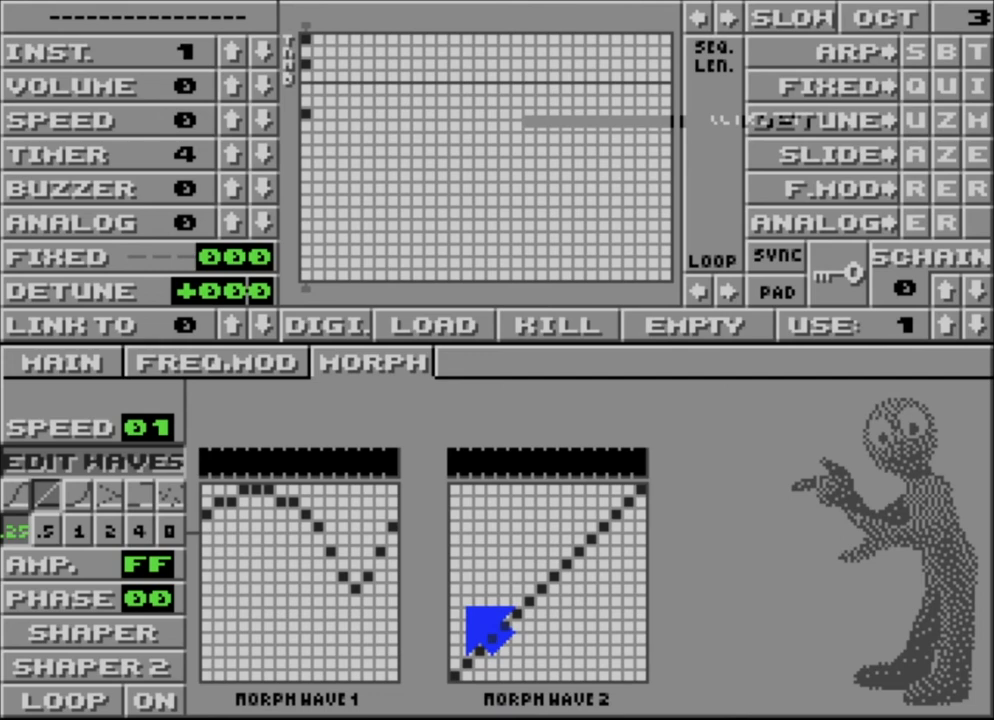
left_click(138, 468)
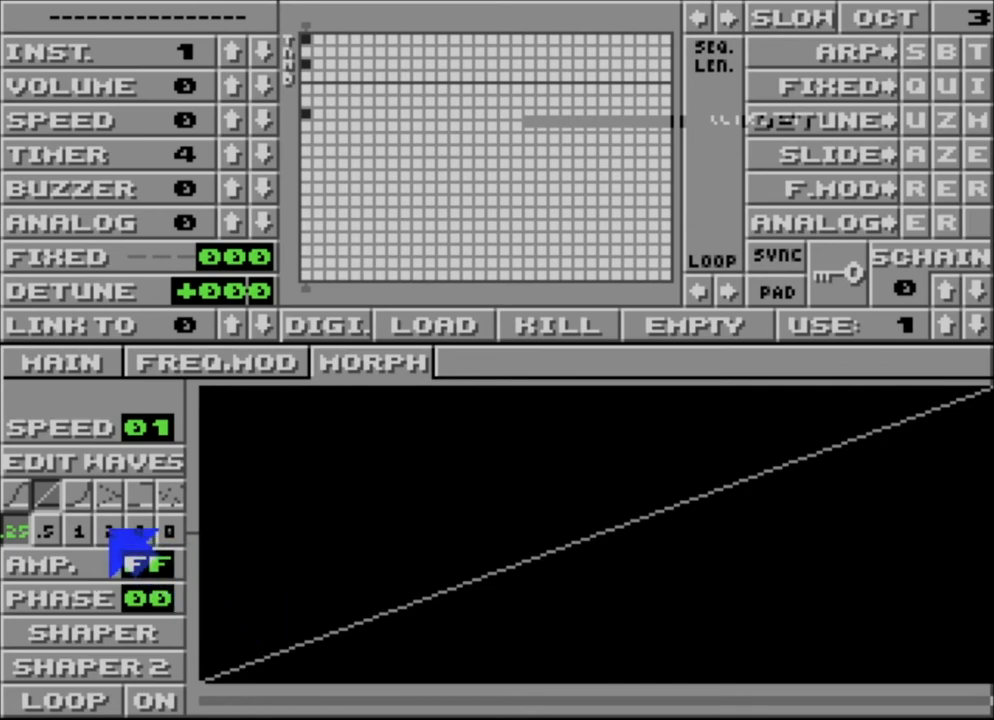
Step: Choose the third, exponentially curved morph shape with multiplier 2 and switch looping on
left_click(80, 498)
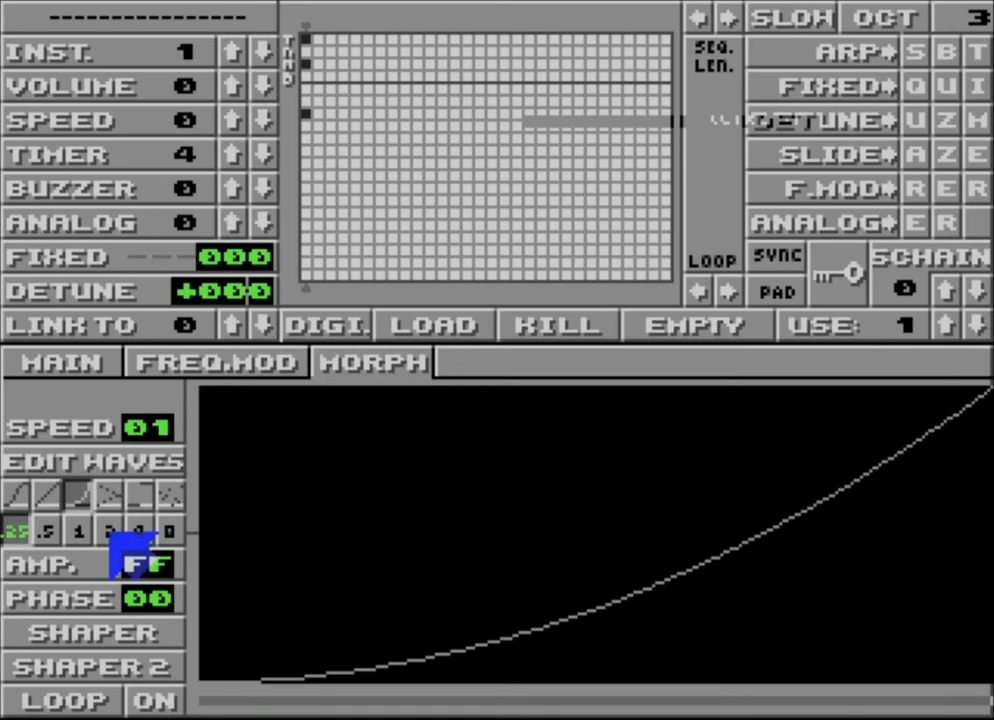
left_click(108, 531)
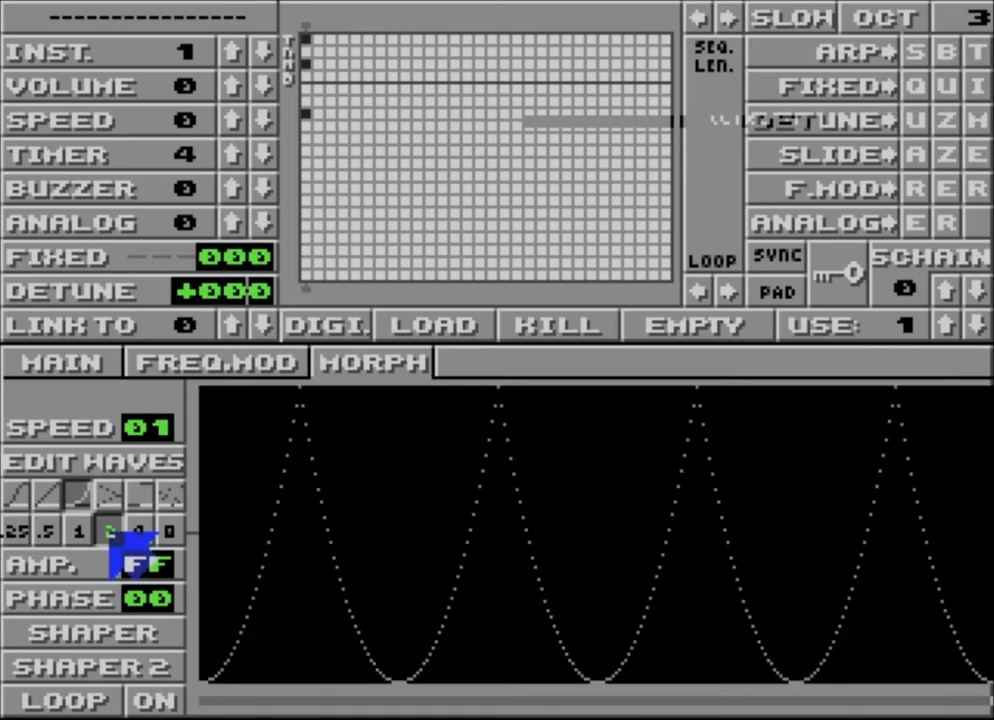
left_click(155, 701)
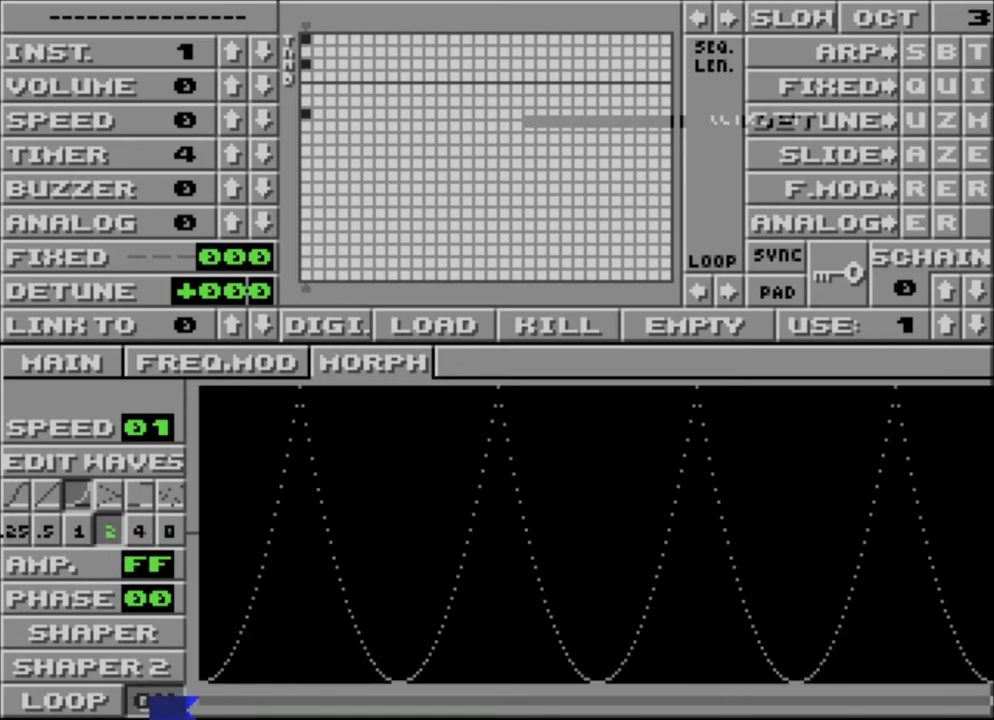
Step: Bend the Shaper envelope into a gradual rise from a low start by moving its first three points, with the multiplier at 8
left_click(110, 632)
left_click_drag(213, 548, 229, 648)
left_click(488, 572)
left_click_drag(488, 572, 533, 502)
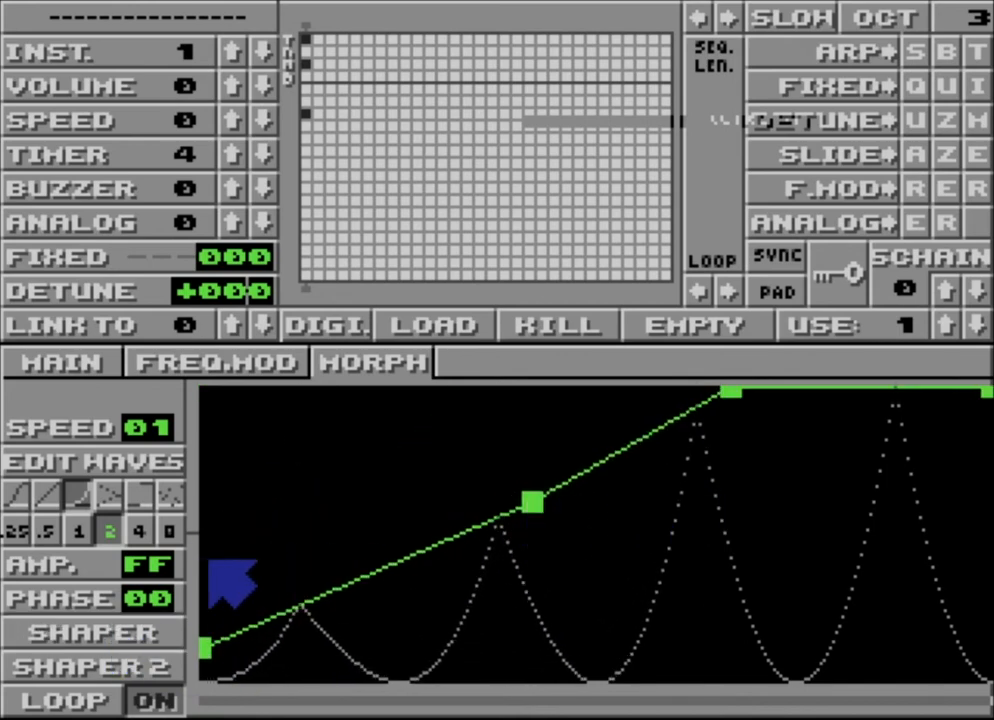
left_click(172, 530)
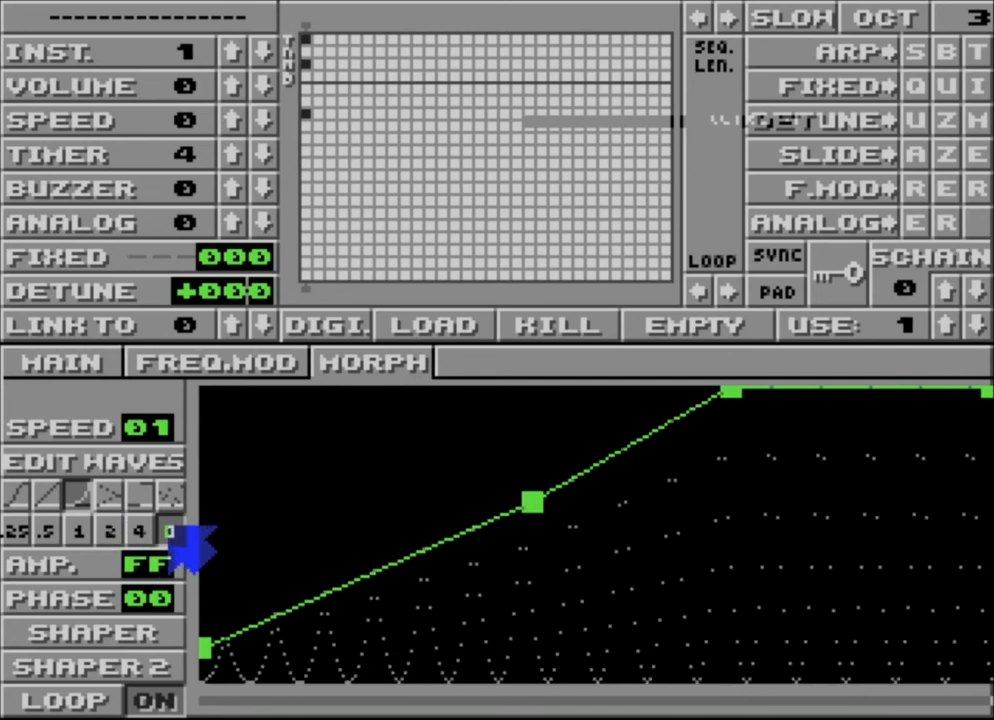
left_click_drag(757, 478, 821, 453)
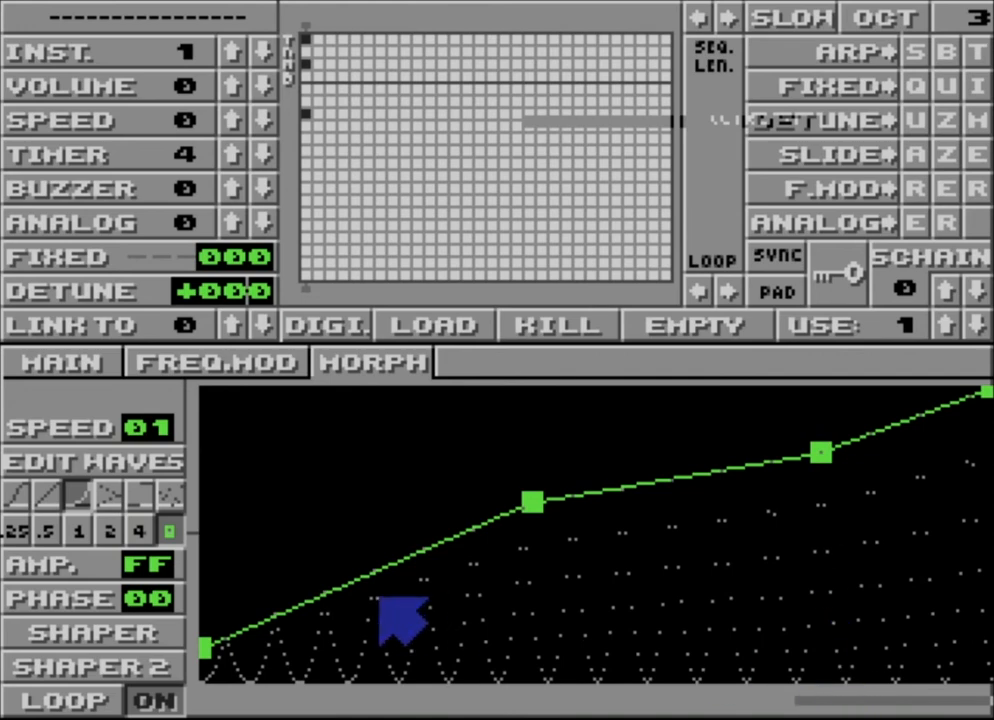
Step: Raise the first point of the Shaper 2 envelope above the centre line and set the multiplier to 4
left_click(142, 660)
left_click_drag(208, 533, 235, 465)
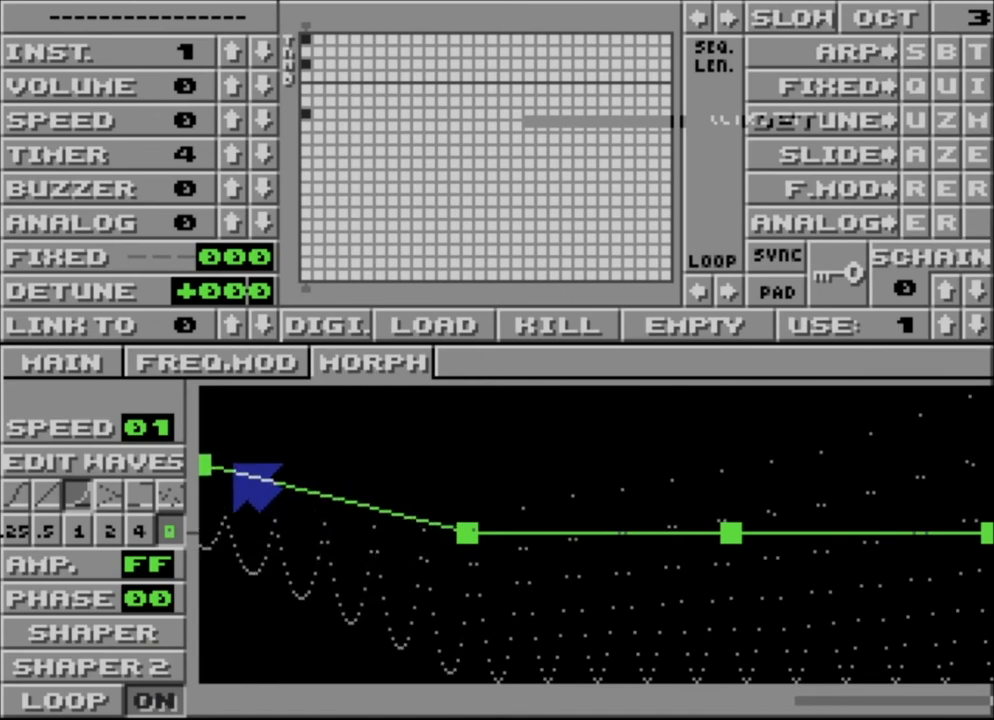
left_click(142, 531)
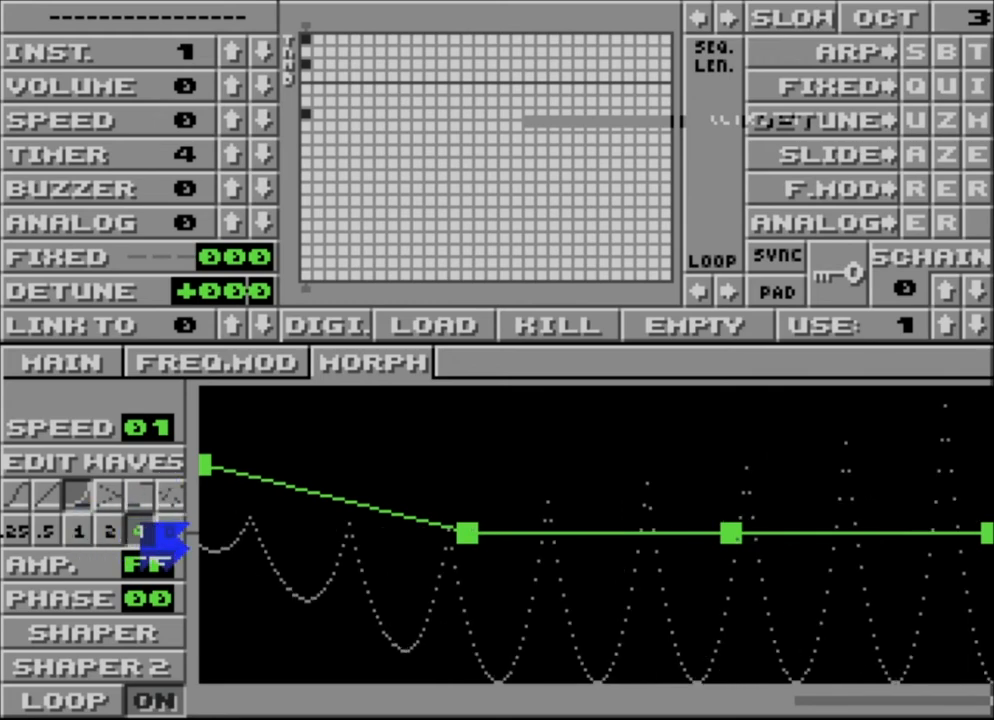
Step: Redraw the first seven stages of morph wave 2 as a rise to the highest level, and try octave 4 before returning to 3
left_click(148, 464)
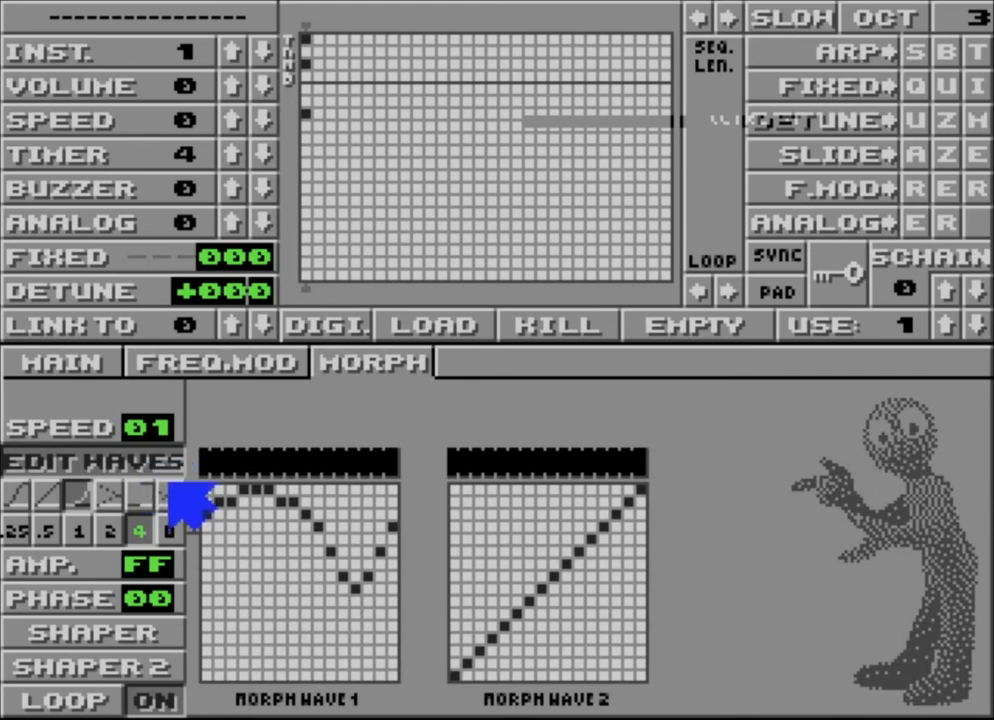
mouse_move(490, 597)
left_mouse_down()
mouse_move(457, 550)
mouse_move(523, 489)
left_mouse_up()
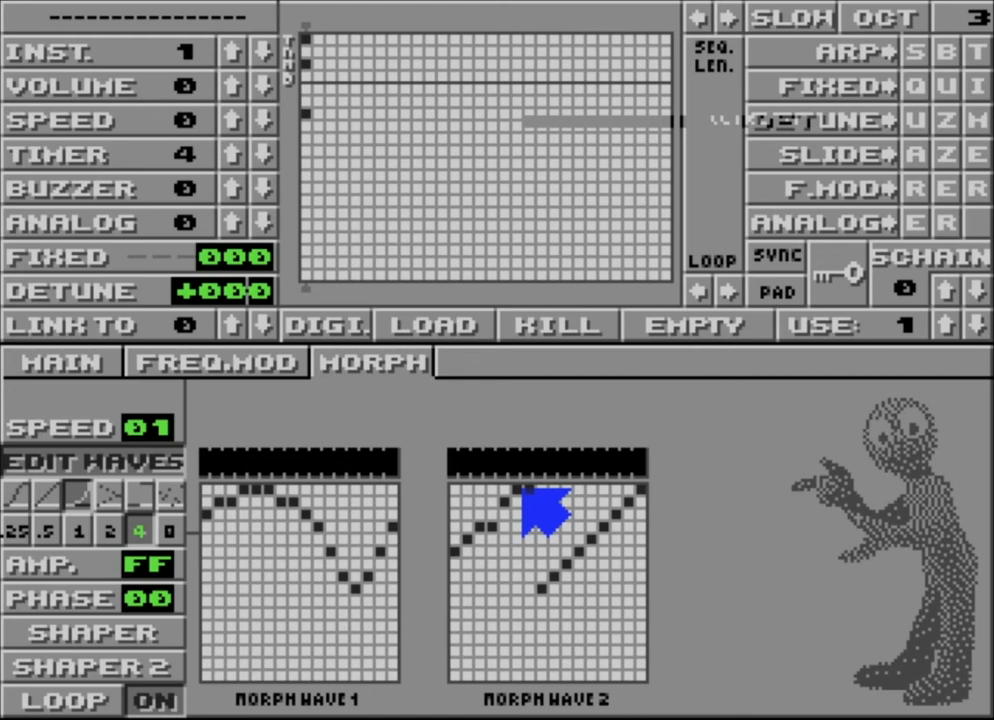
left_click(870, 10)
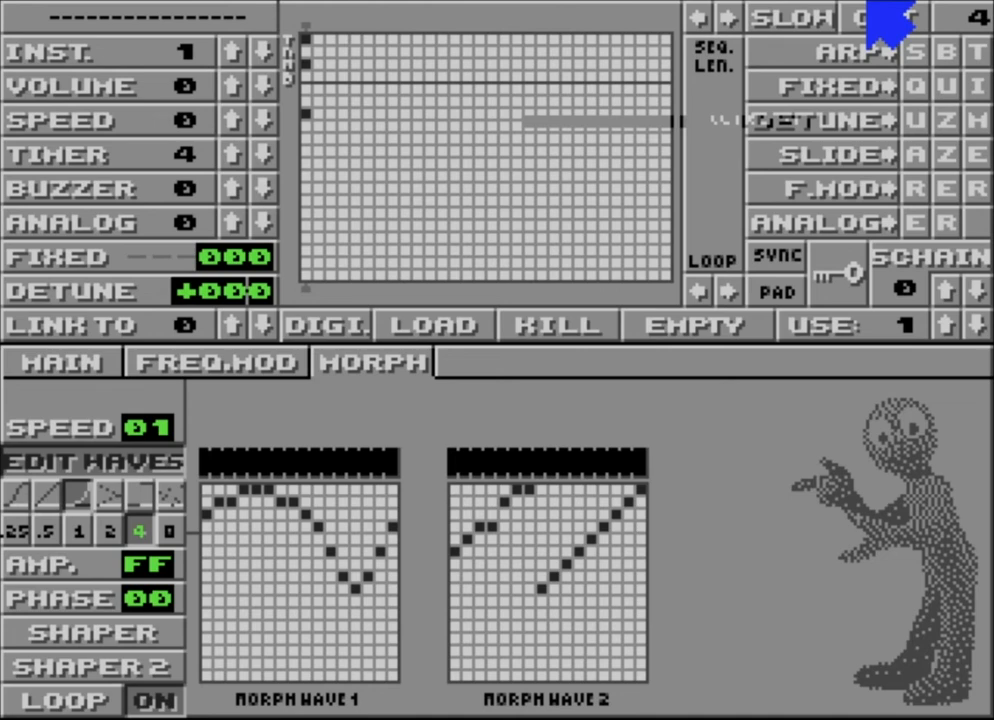
right_click(872, 12)
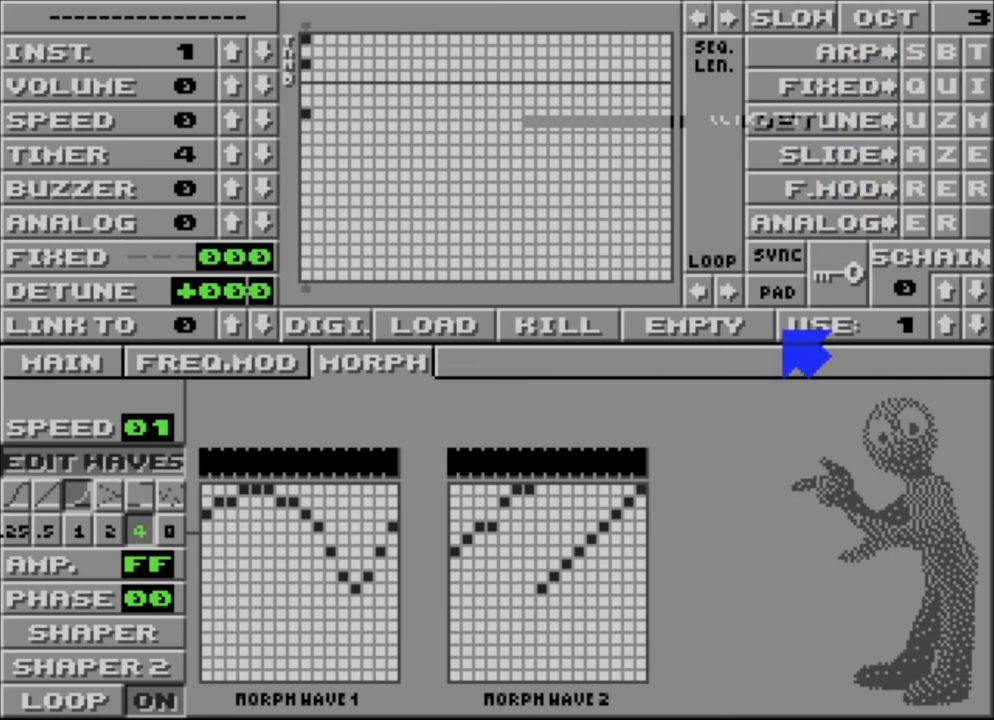
Step: Redraw stages two to seven of morph wave 2 as a steep rise from level 3 to D
left_click(525, 511)
left_click_drag(523, 510, 470, 638)
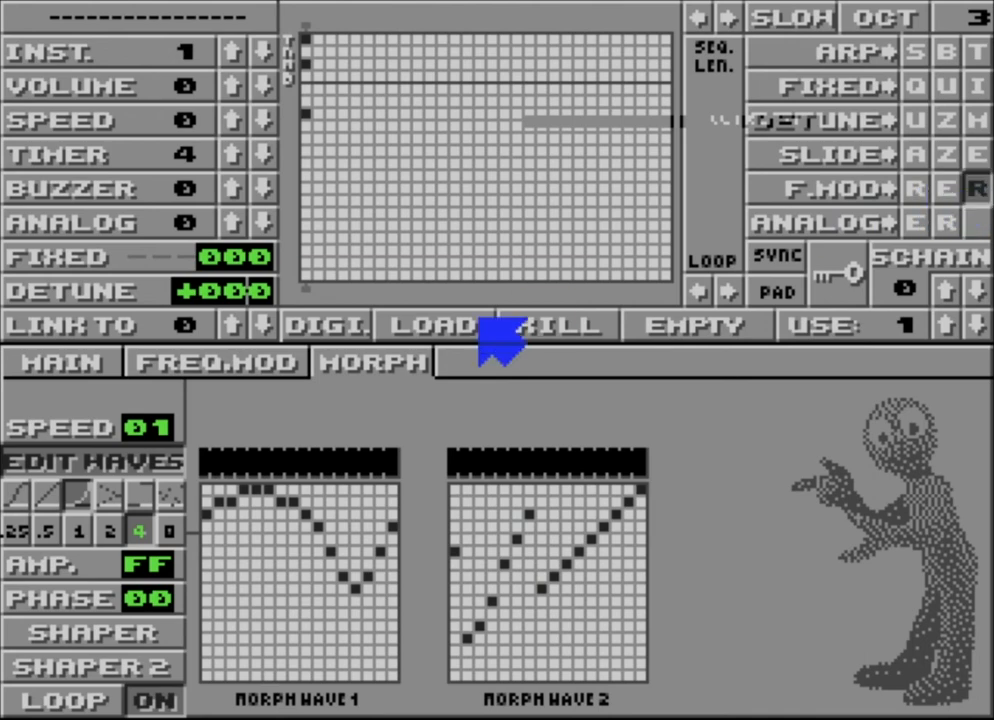
Step: Give the frequency modulation the decaying curve with amplitude 1F, and raise the octave to 4
left_click(232, 362)
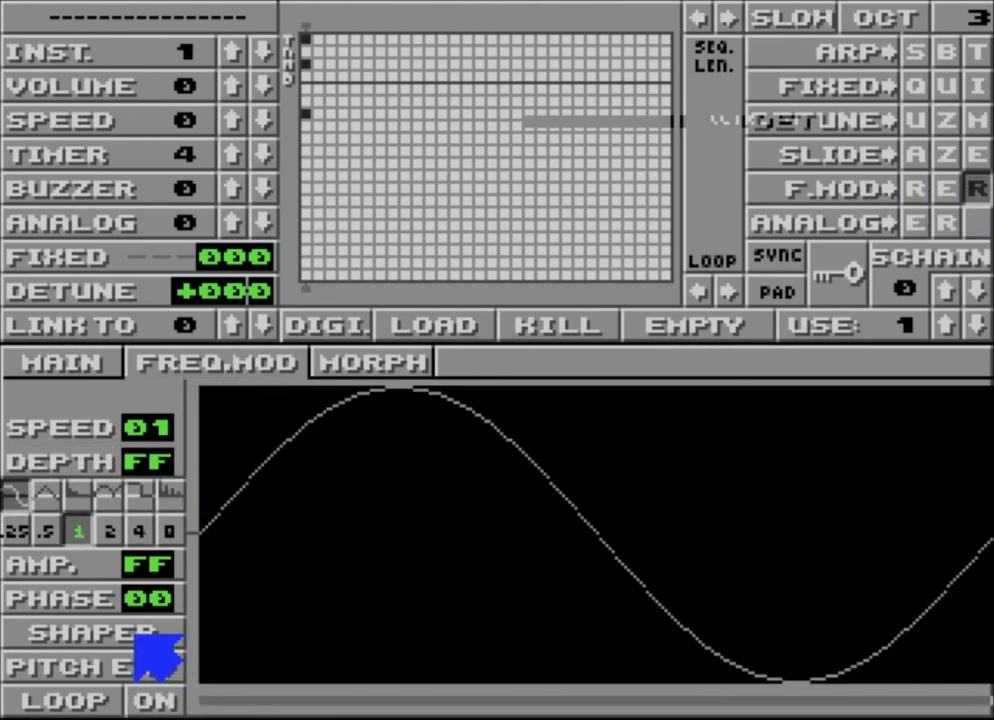
left_click(76, 492)
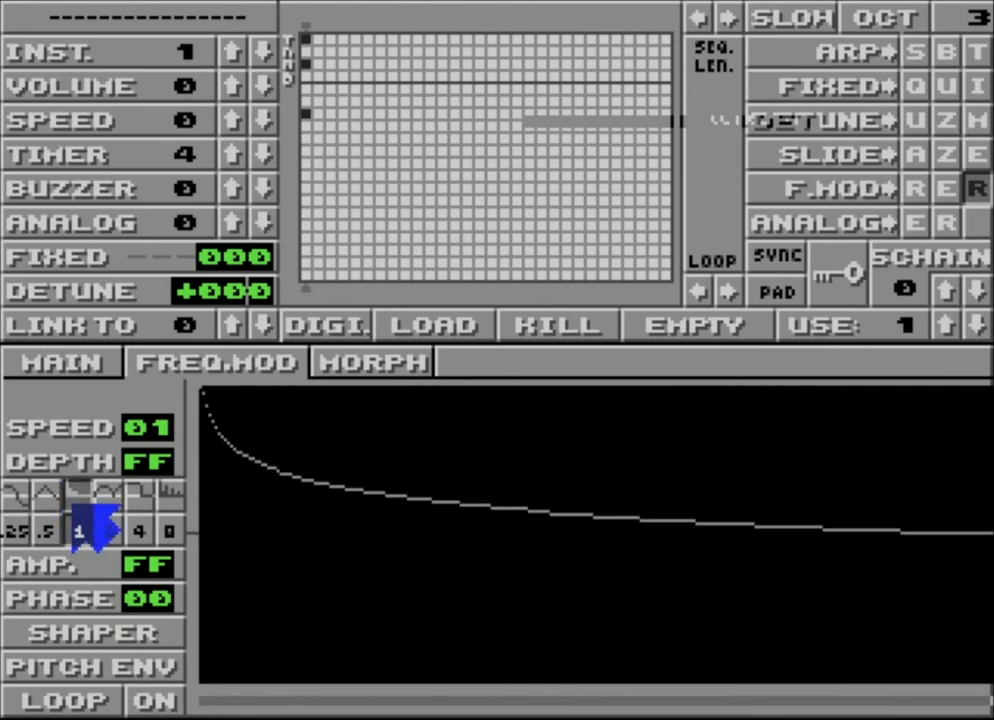
right_click(138, 575)
right_click(138, 575)
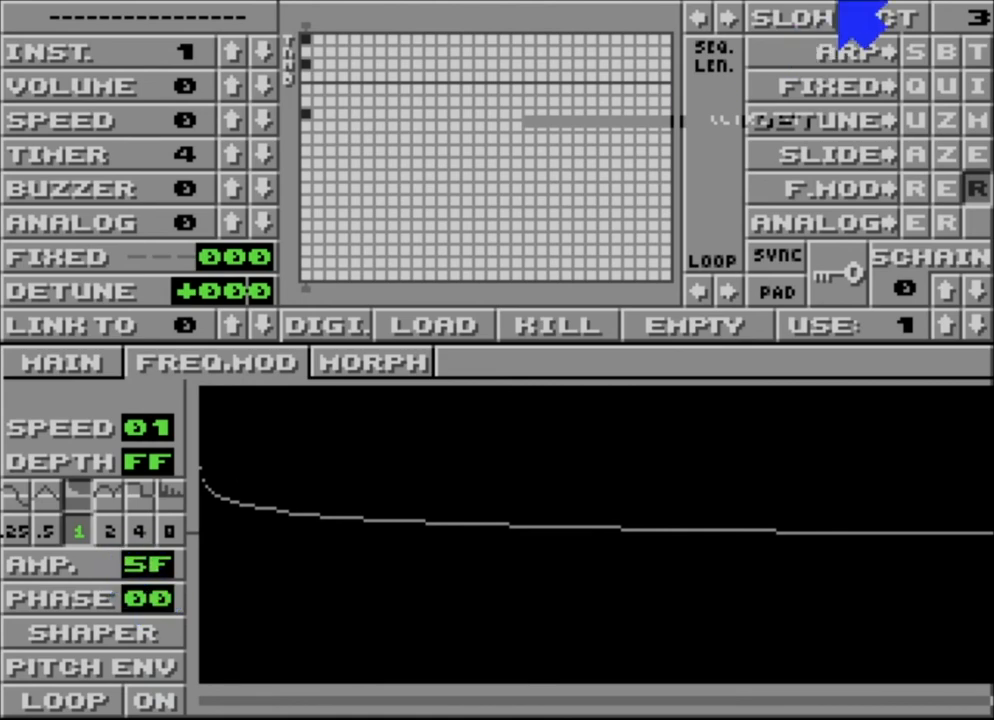
left_click(893, 22)
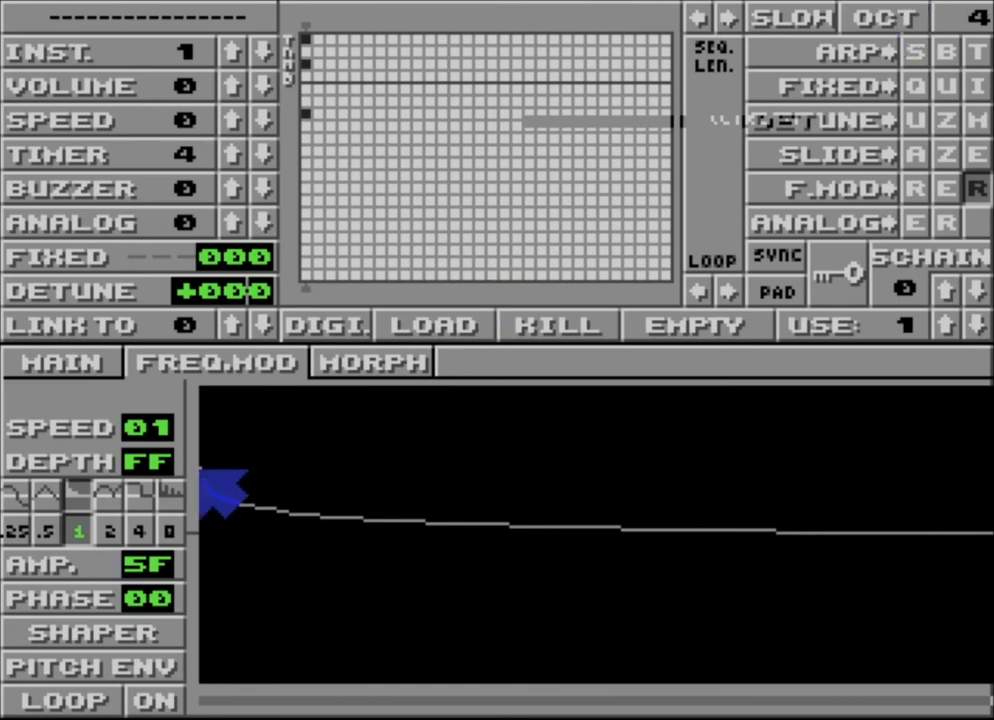
left_click(152, 570)
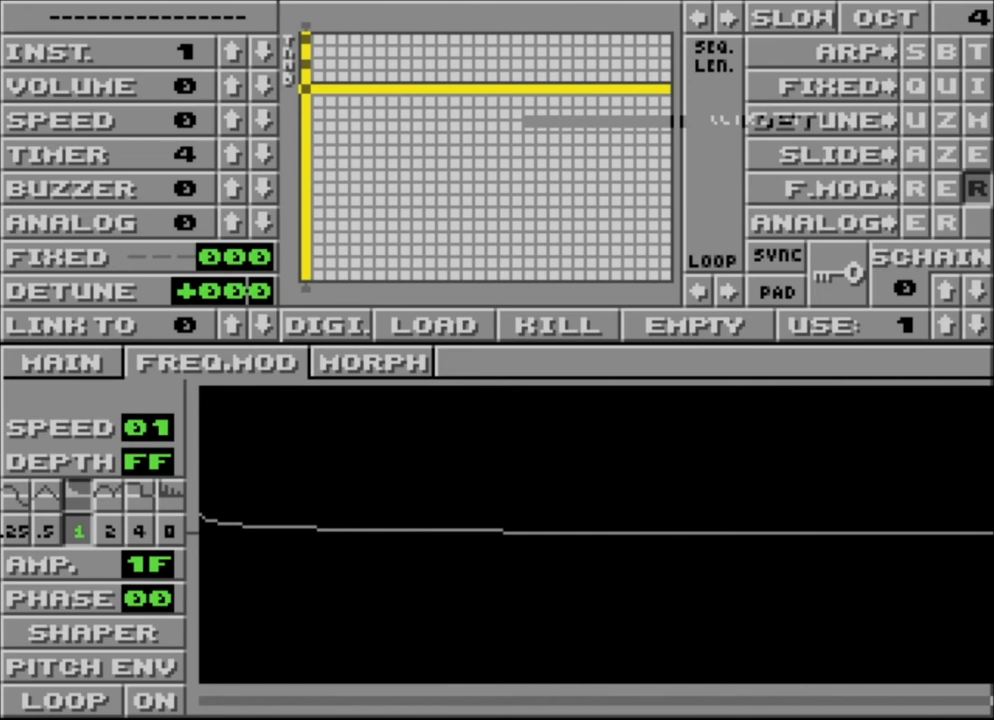
Step: Pull the third point of the frequency modulation Shaper envelope down well below the centre line
left_click(92, 640)
left_click(704, 452)
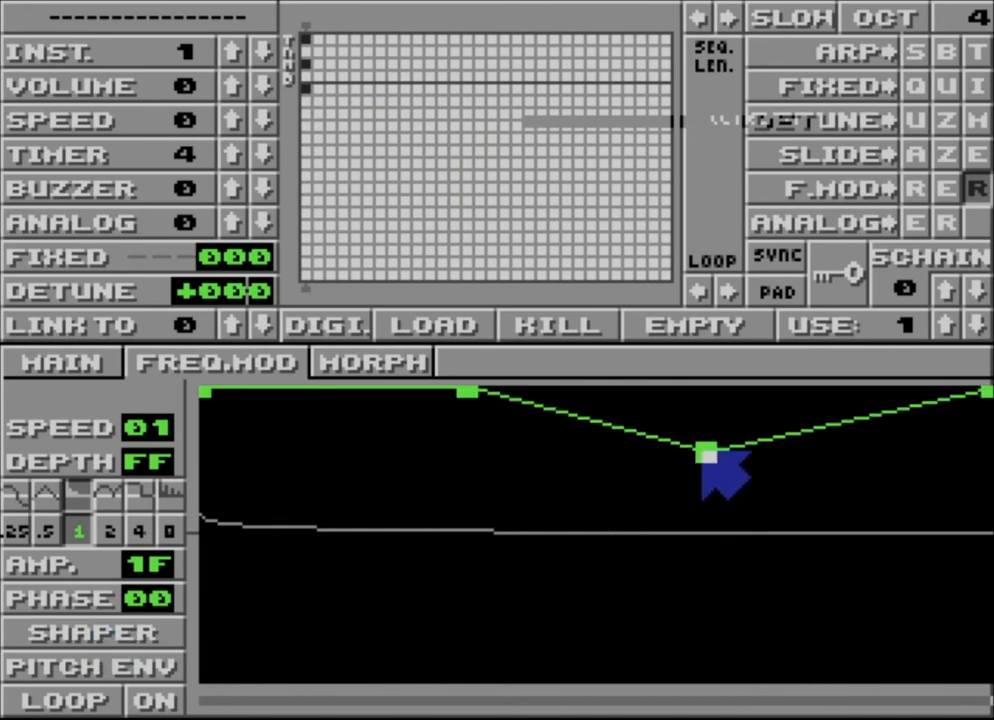
left_click_drag(705, 455, 737, 620)
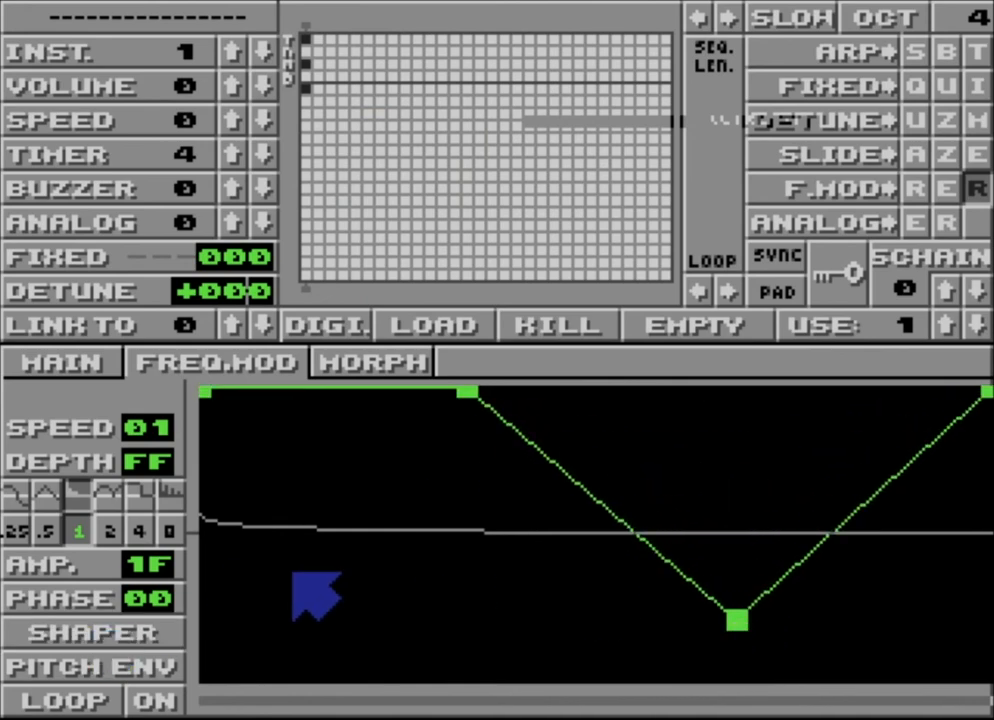
Step: Bend the pitch envelope below the centre line at its third point and raise its last point above the line
left_click(162, 660)
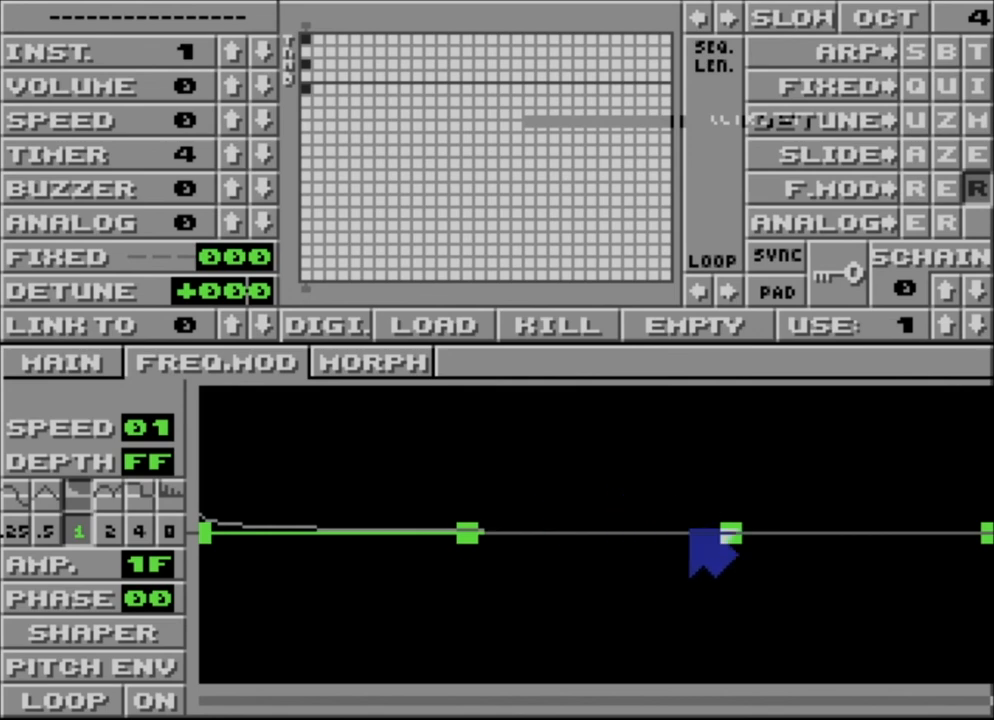
left_click_drag(690, 530, 599, 595)
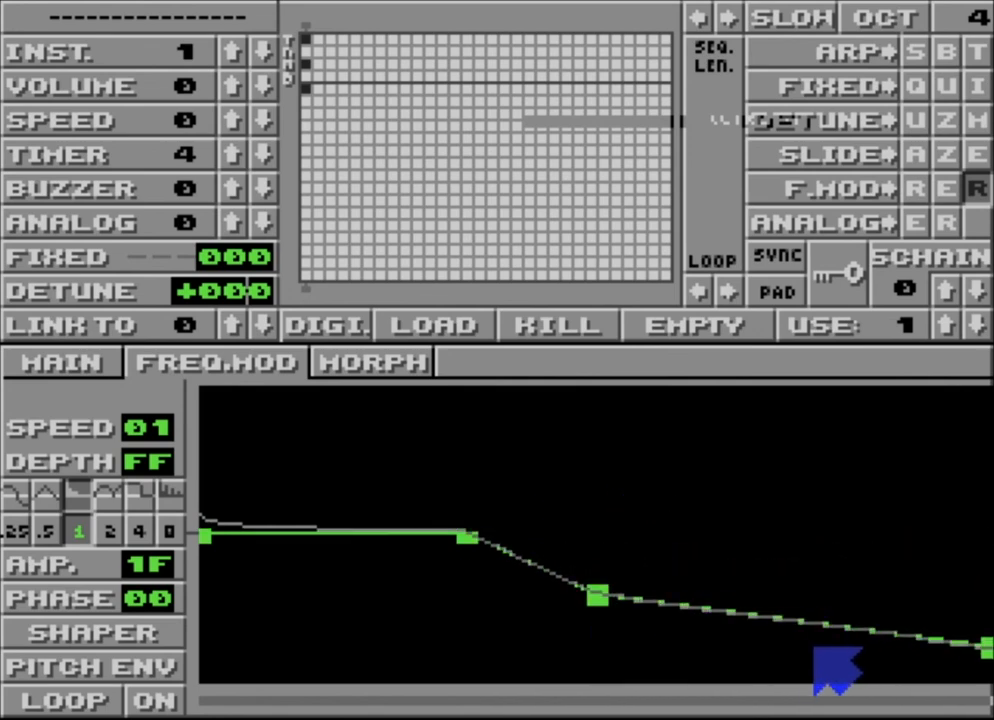
left_click_drag(805, 650, 839, 328)
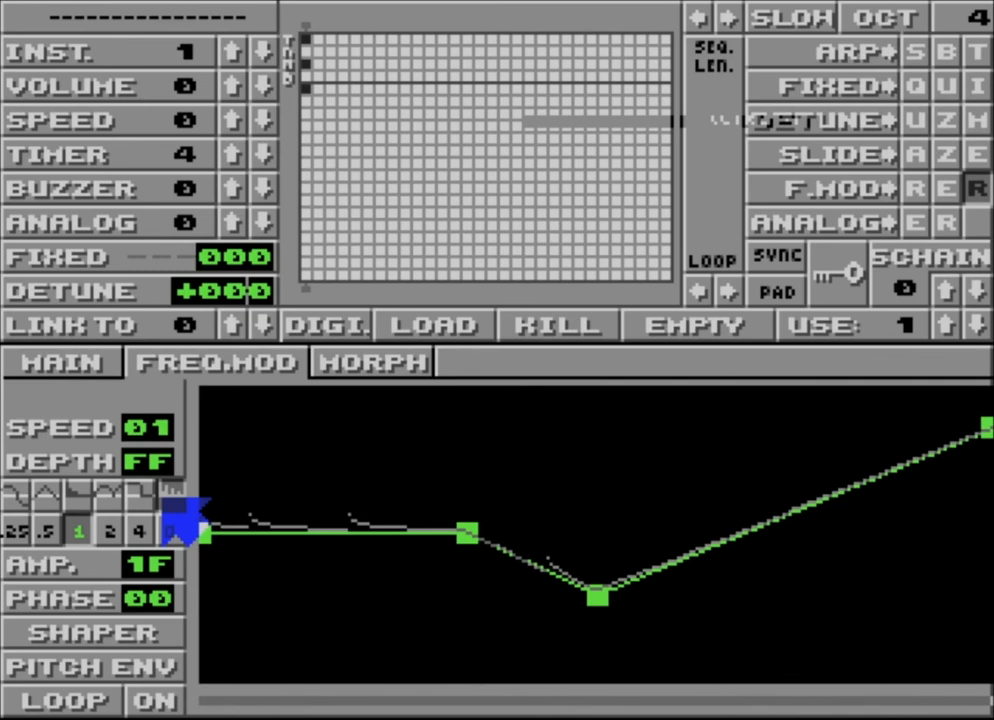
Step: Try multiplier 4 before returning to 1 with amplitude 9F, and lower the pitch envelope's last point level with the third
left_click(140, 531)
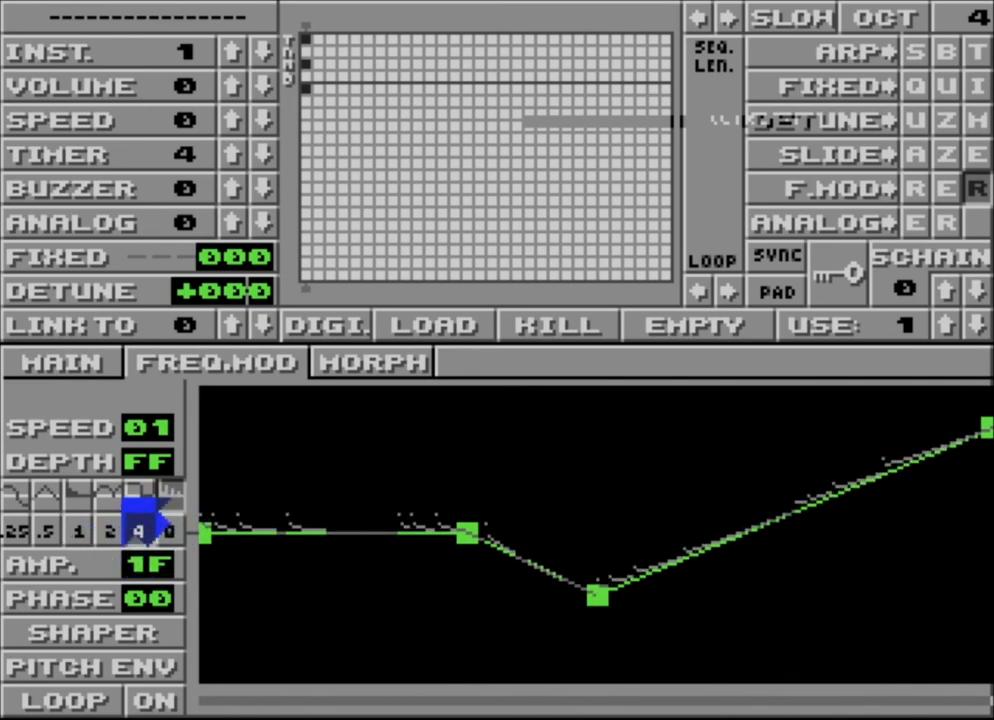
left_click(84, 532)
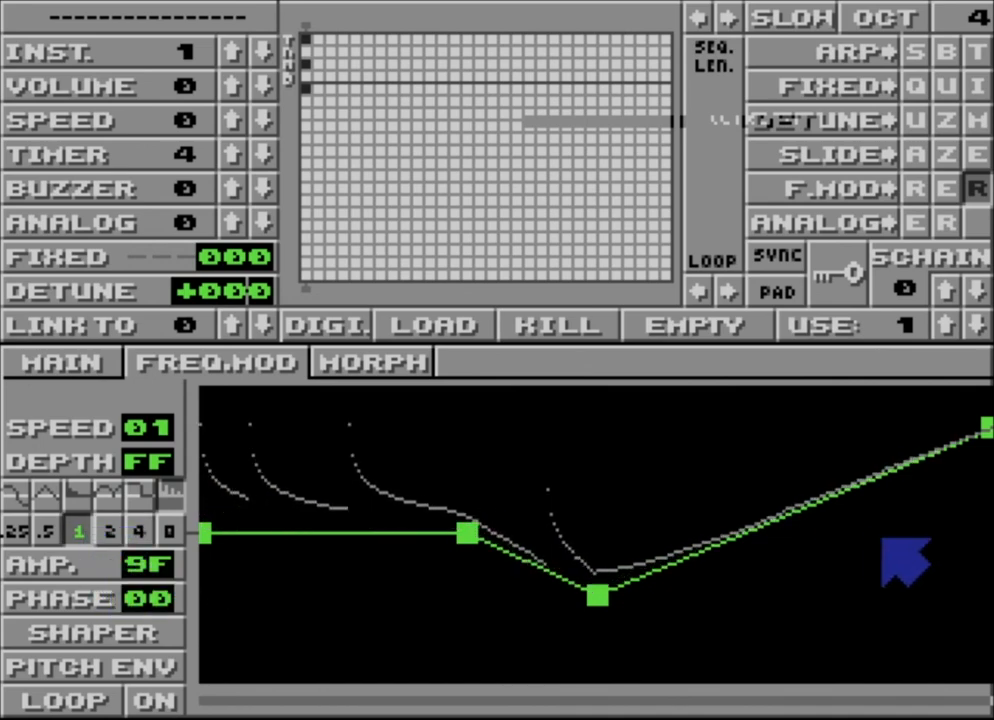
left_click_drag(940, 430, 943, 595)
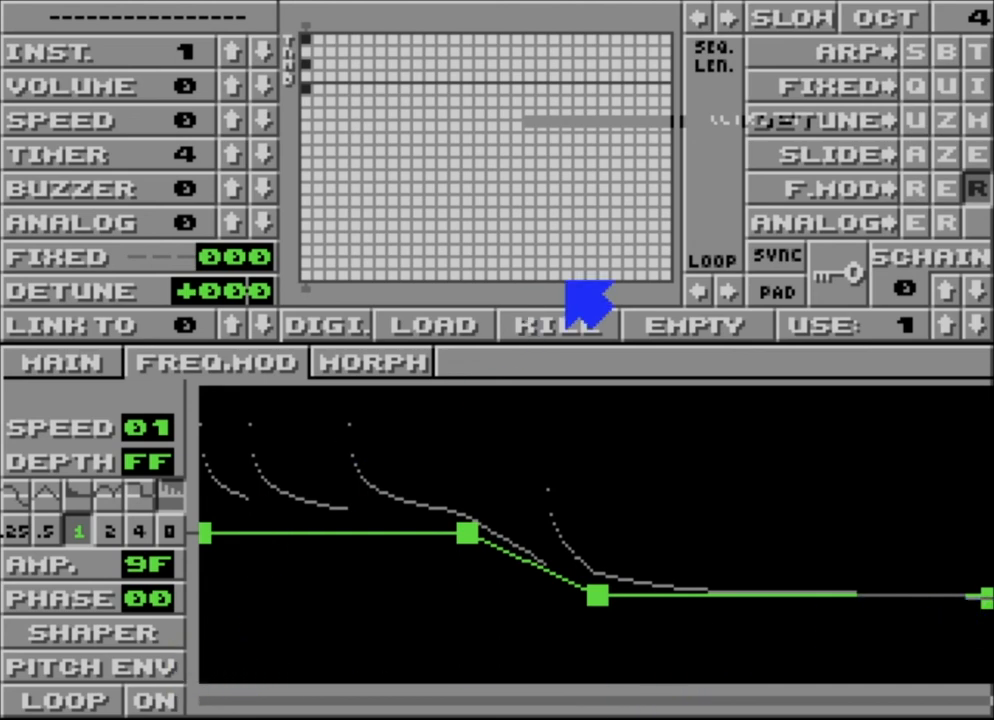
Step: Examine the morph modulation curve and the two drawn morph waves
left_click(372, 368)
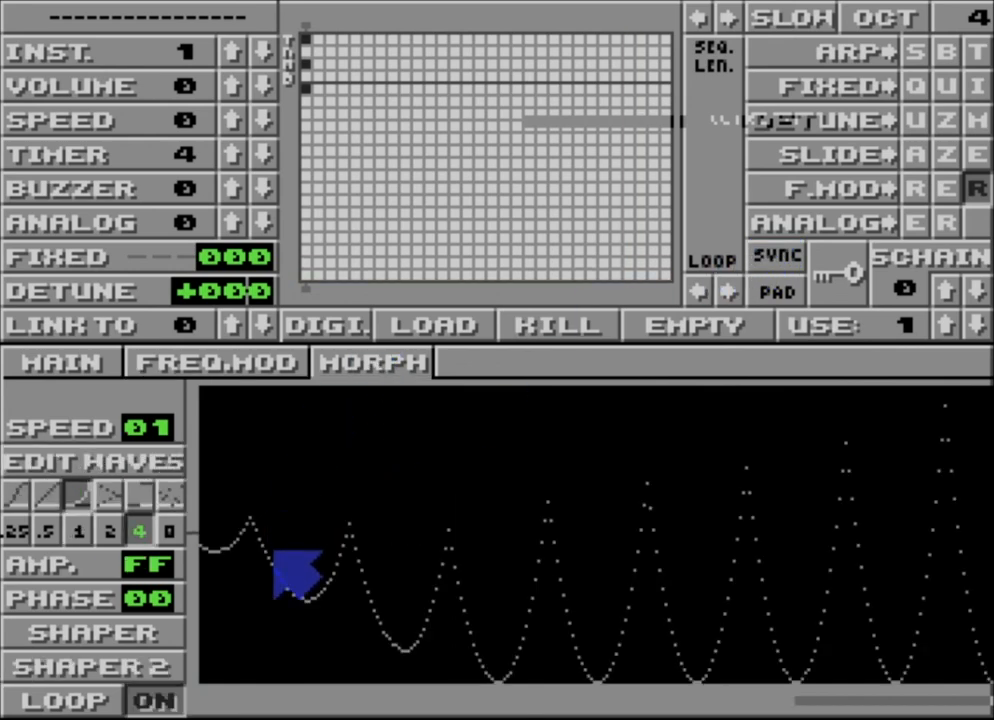
left_click(31, 466)
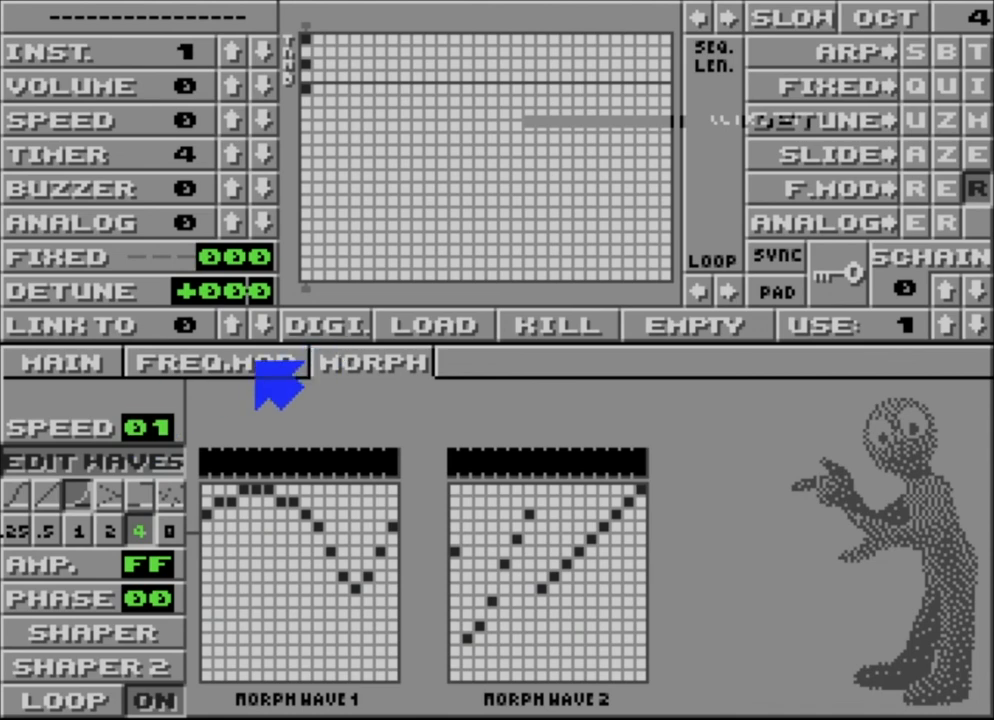
left_click(130, 492)
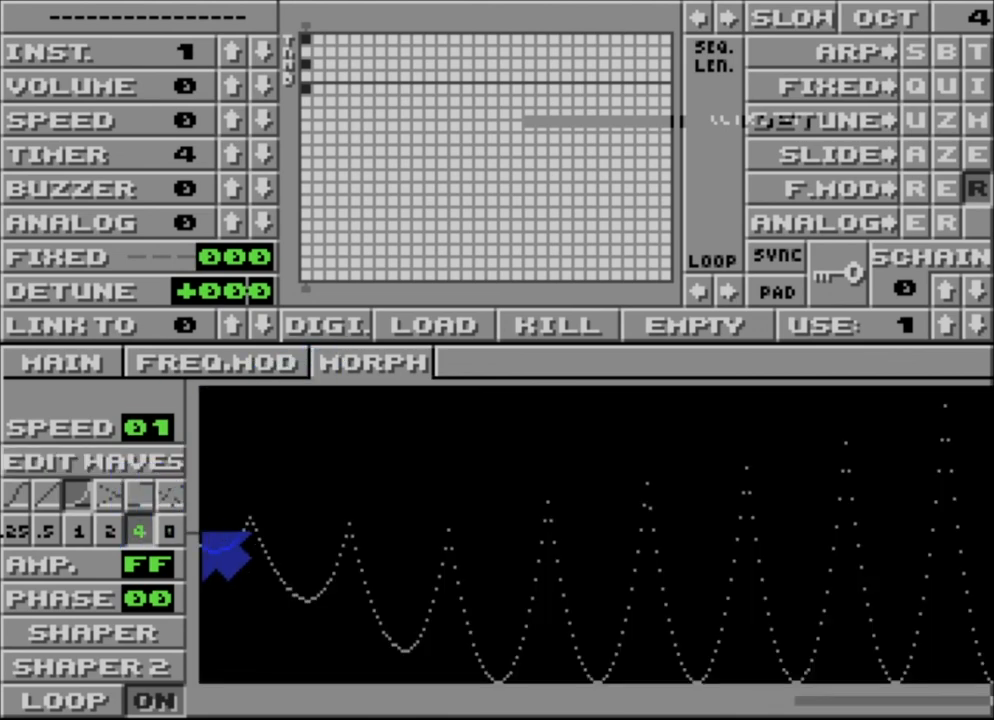